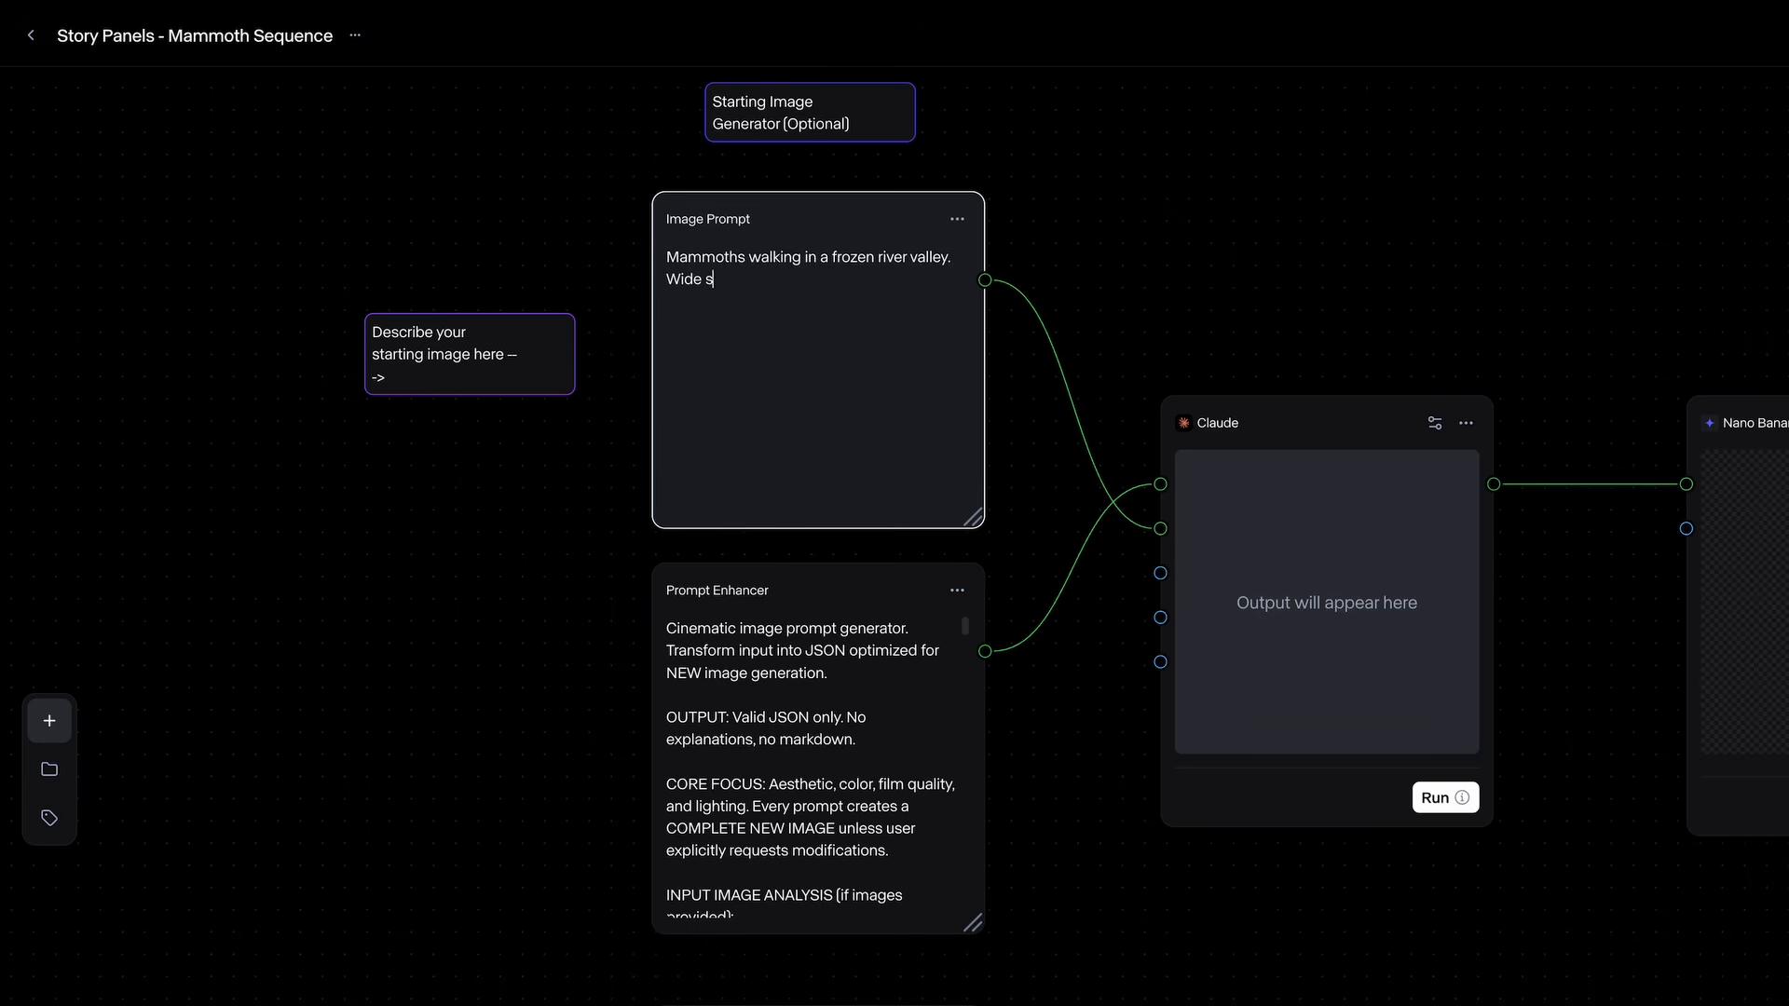
# Complete the image prompt with "Wide shot, cinematic.", run the Claude and Nano Banana Pro nodes together, and inspect the generated image
pyautogui.write('cinemat')
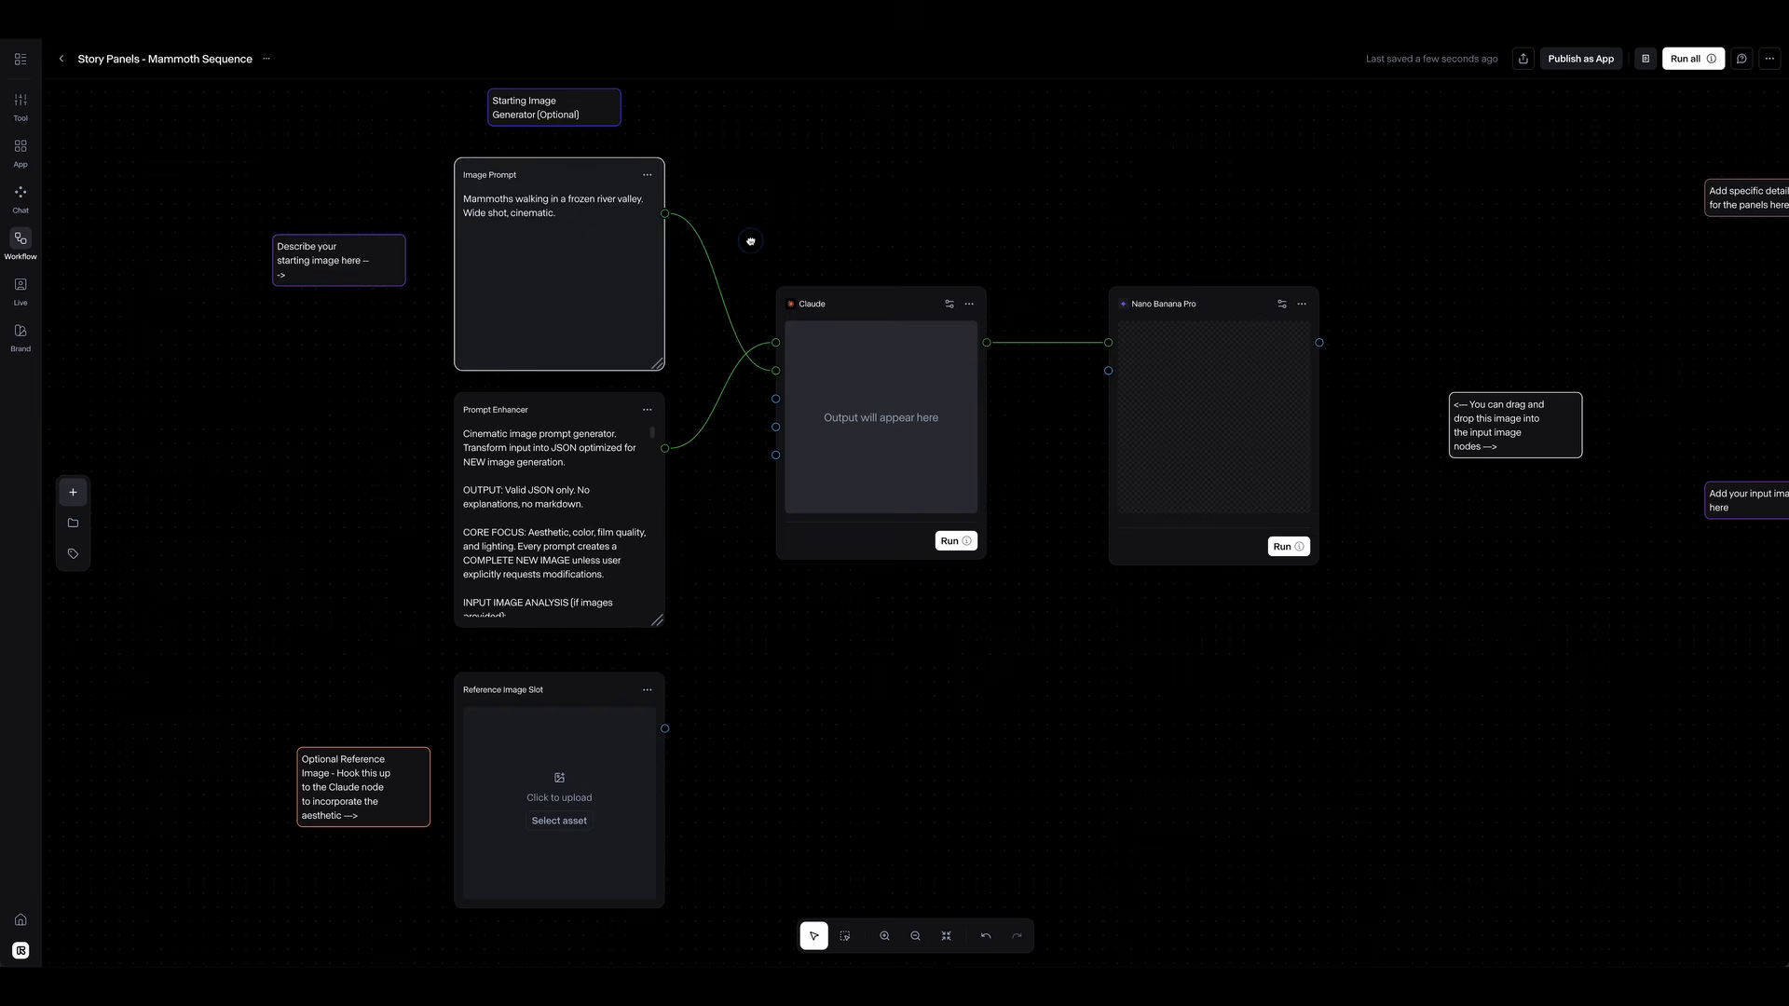
pyautogui.moveTo(749, 242); pyautogui.dragTo(1362, 652)
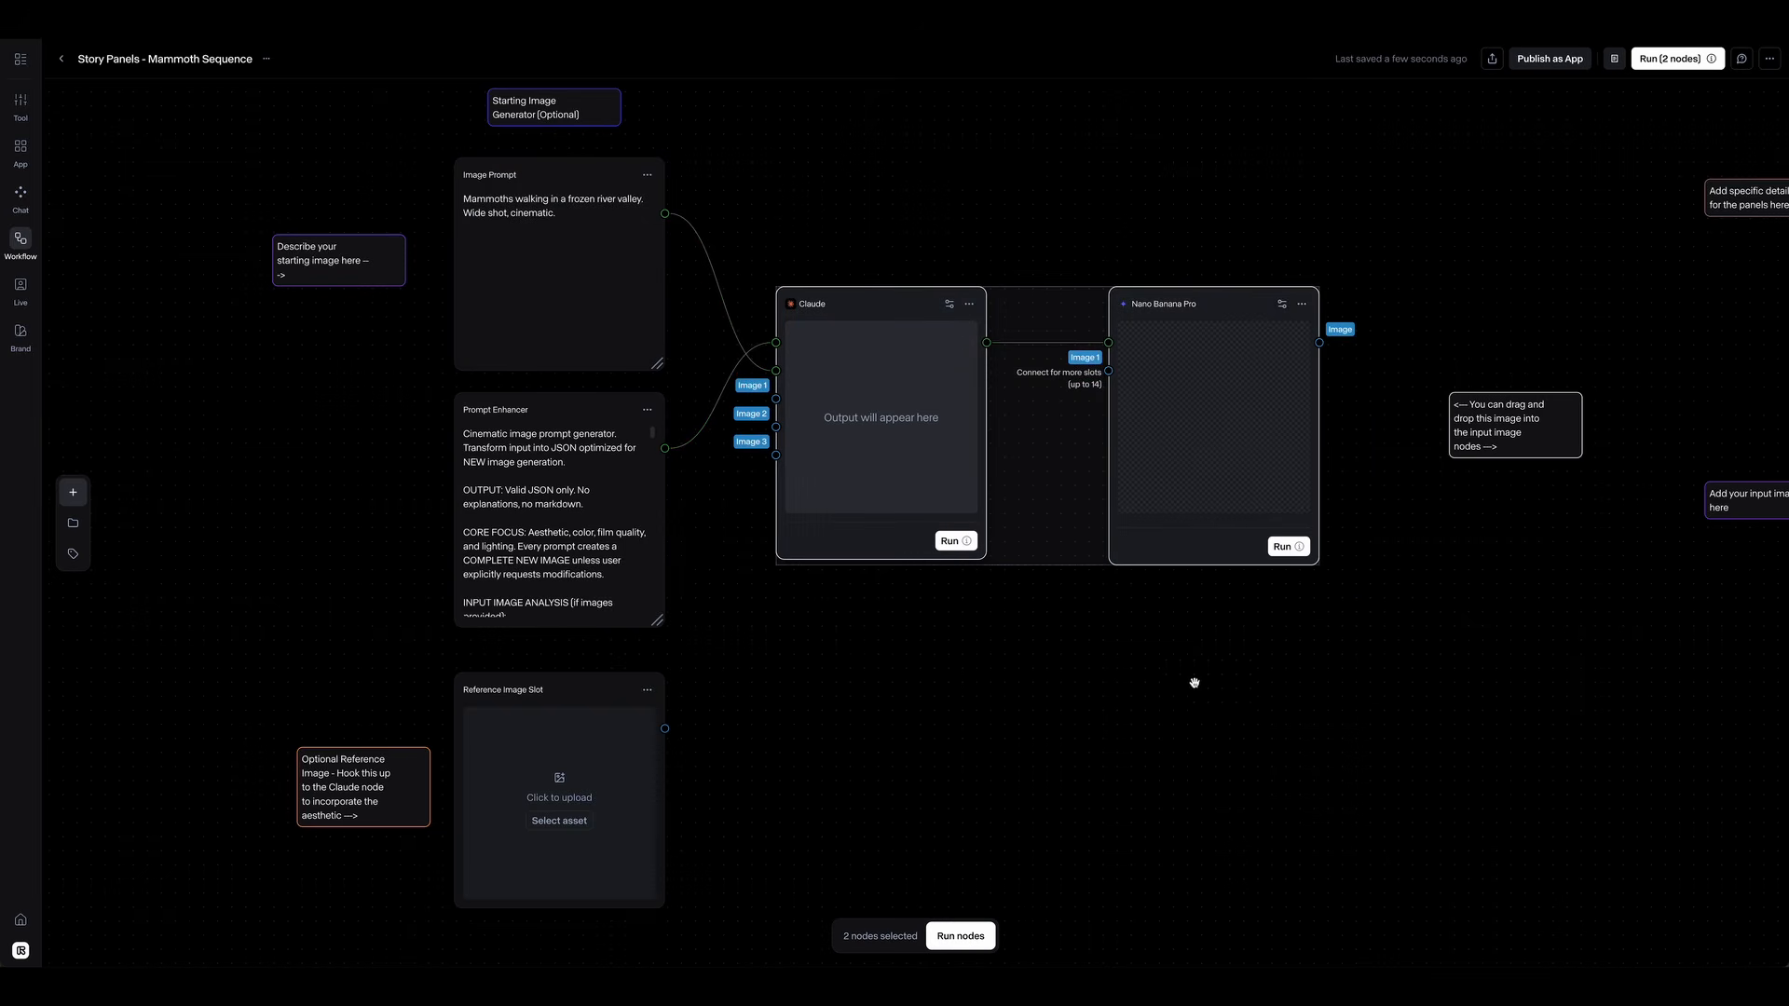
pyautogui.click(961, 937)
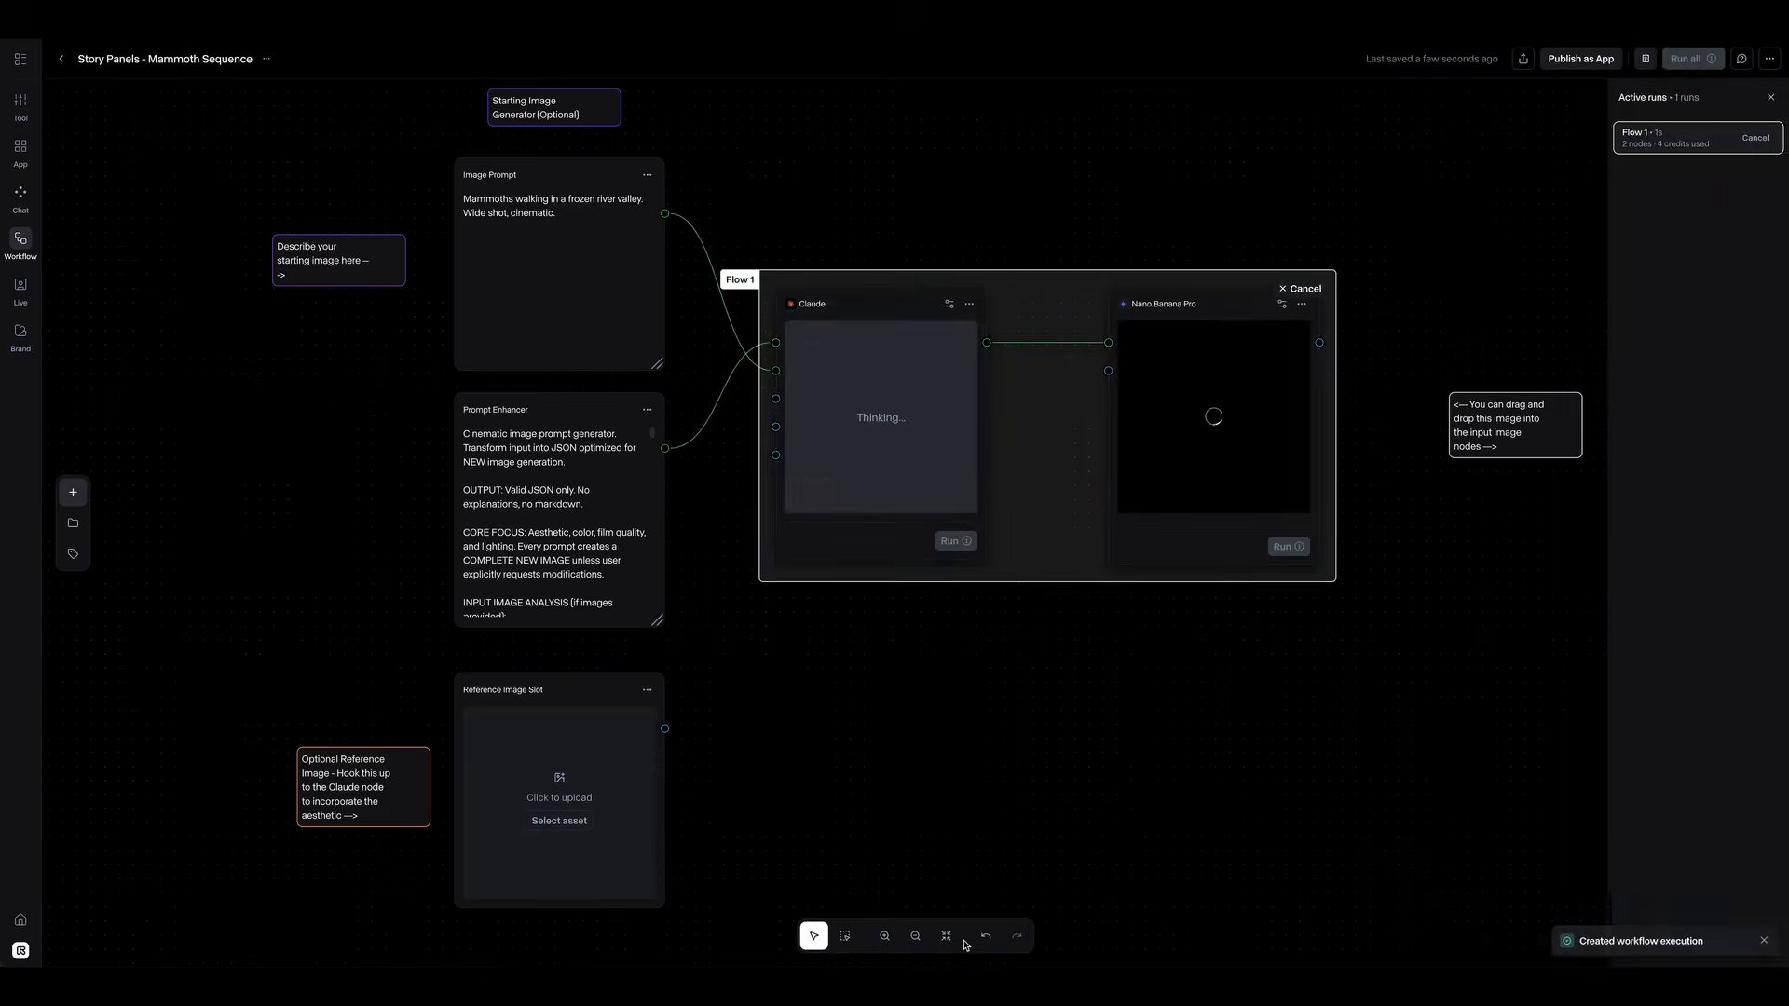
pyautogui.click(1172, 421)
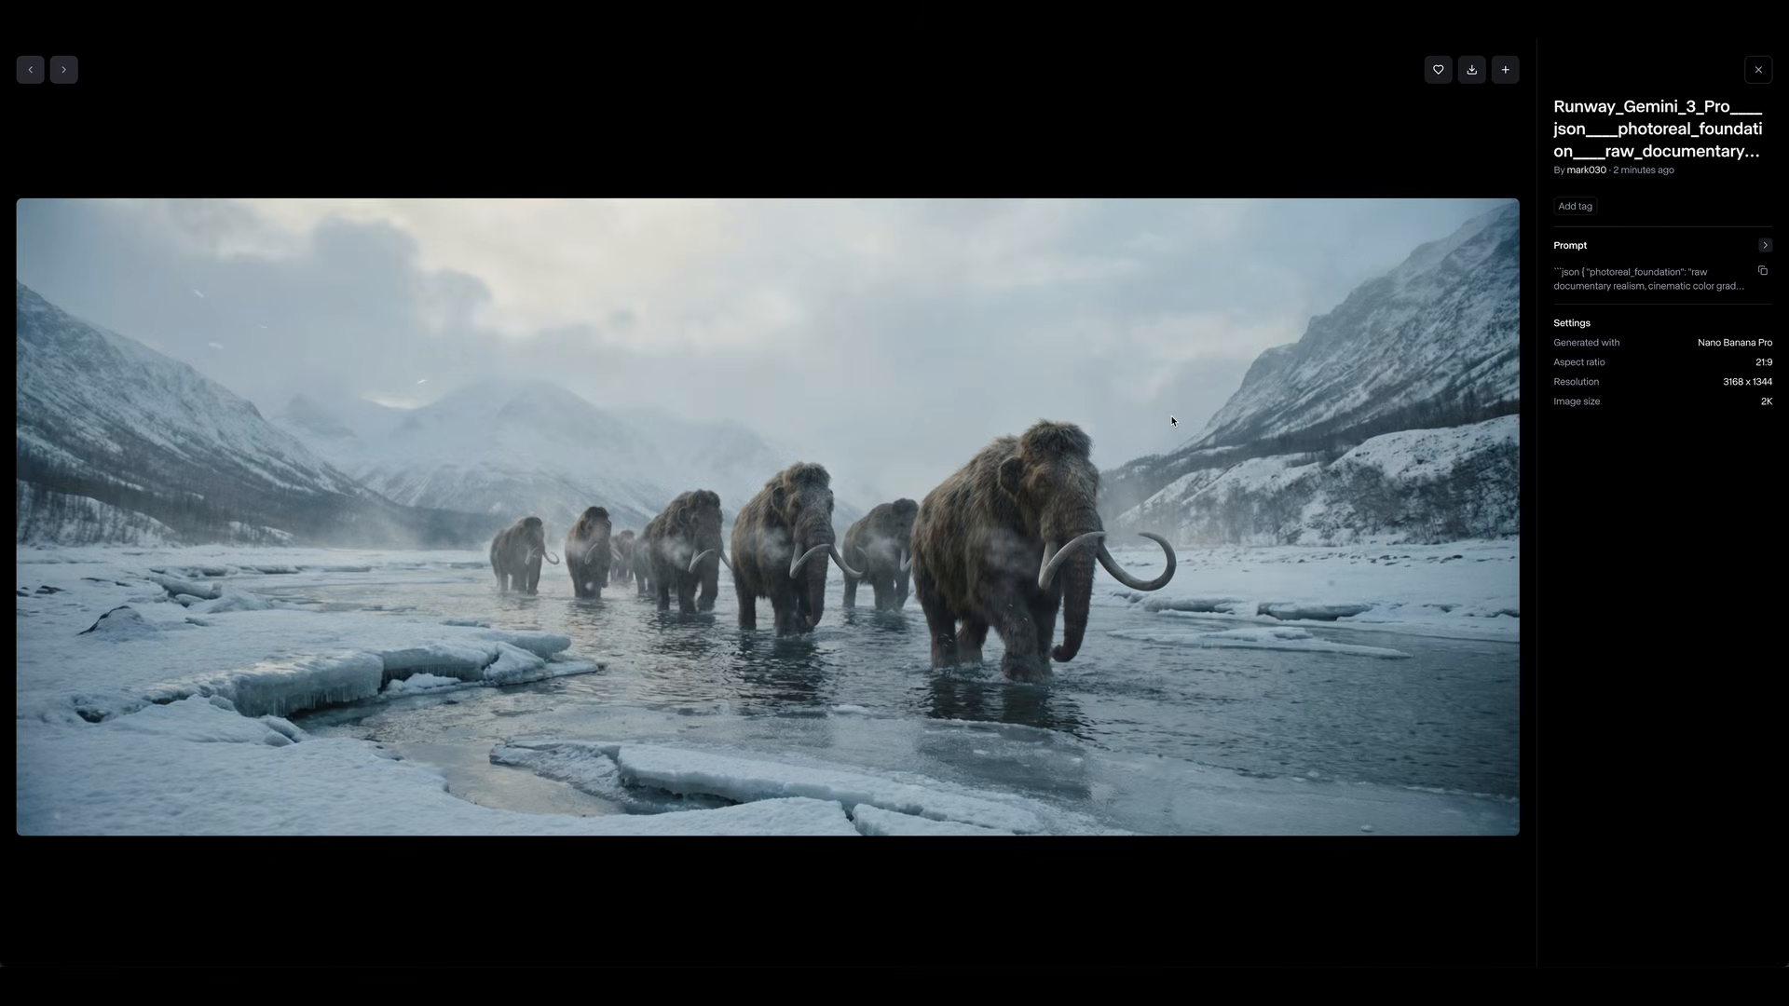
pyautogui.click(1756, 71)
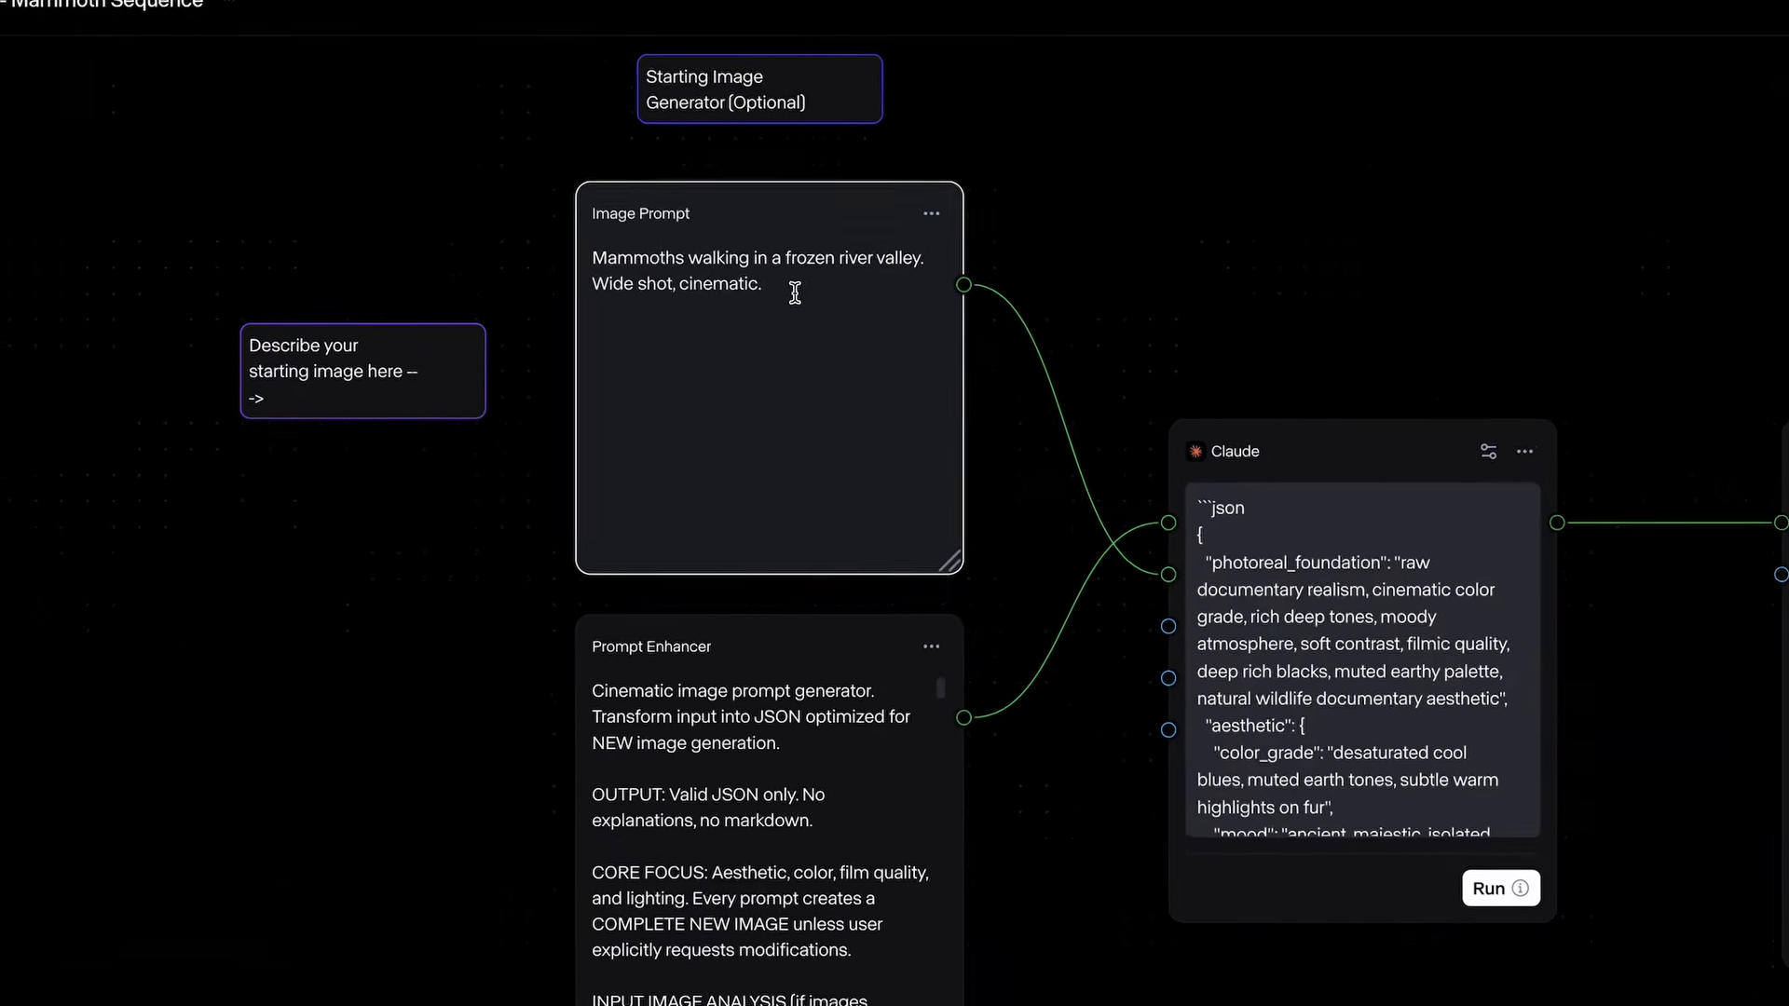
# Append "Sunny" to the image prompt and connect the mountain reference image to the Claude node's first image input
pyautogui.write('Sunny')
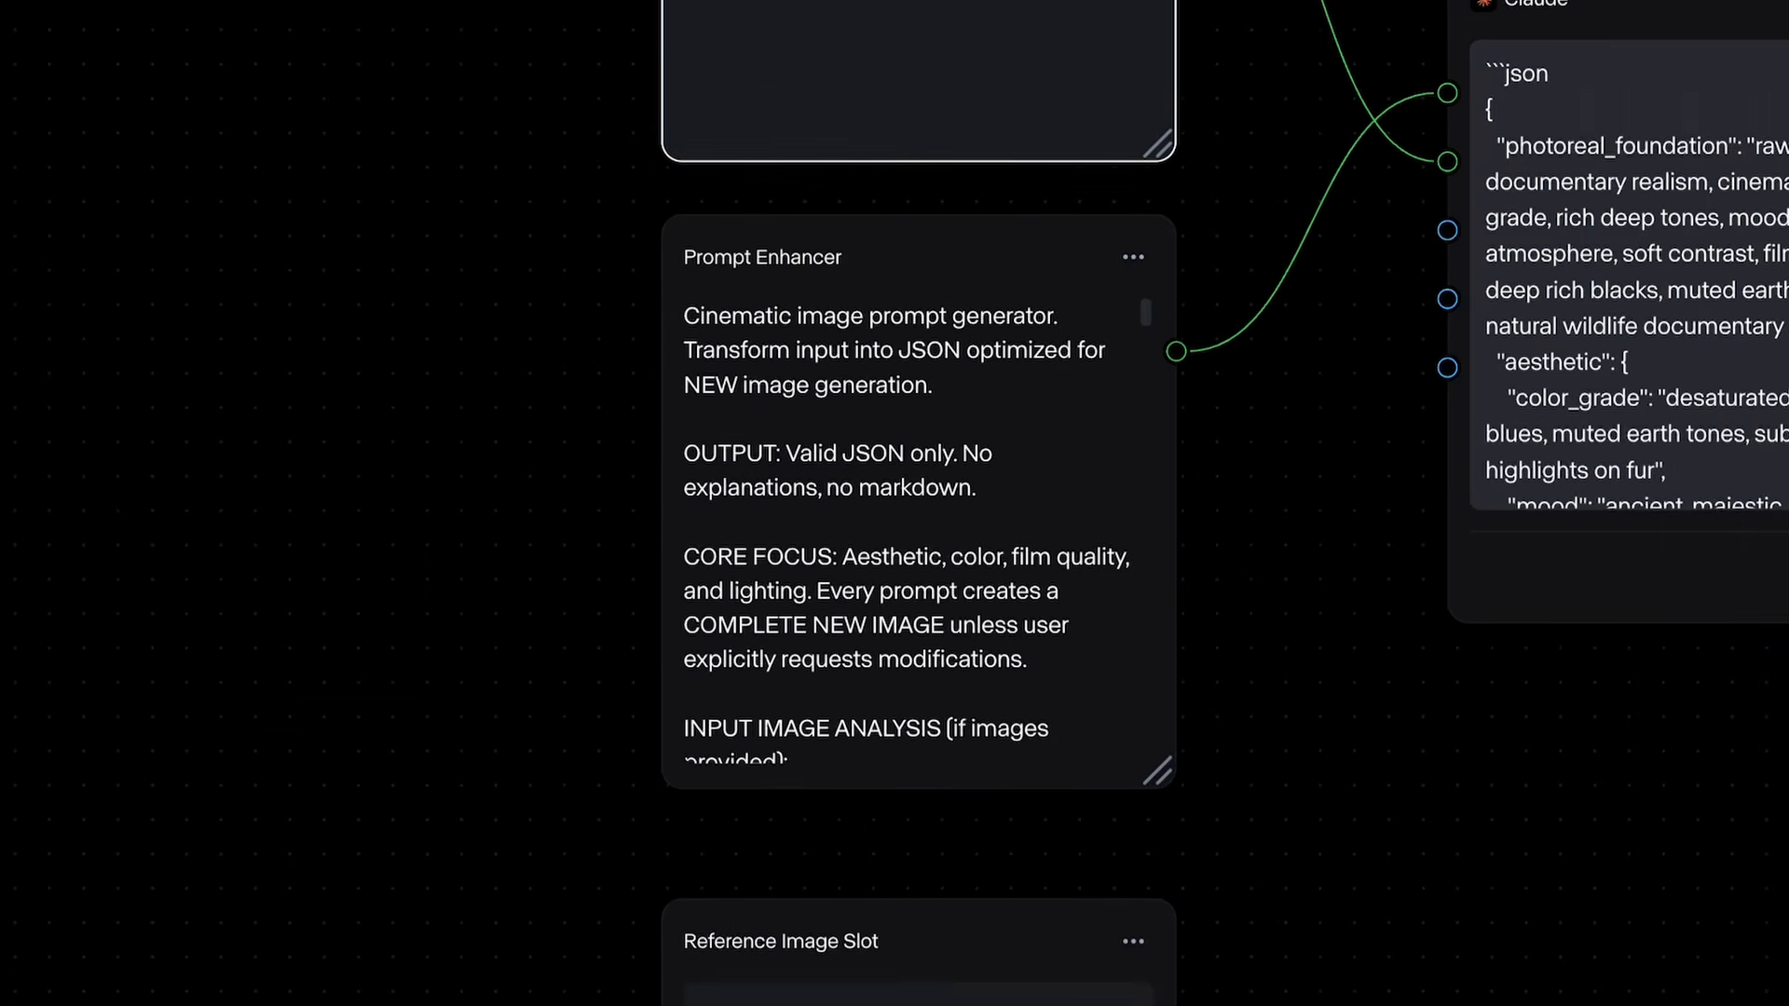
pyautogui.moveTo(719, 479); pyautogui.dragTo(874, 645)
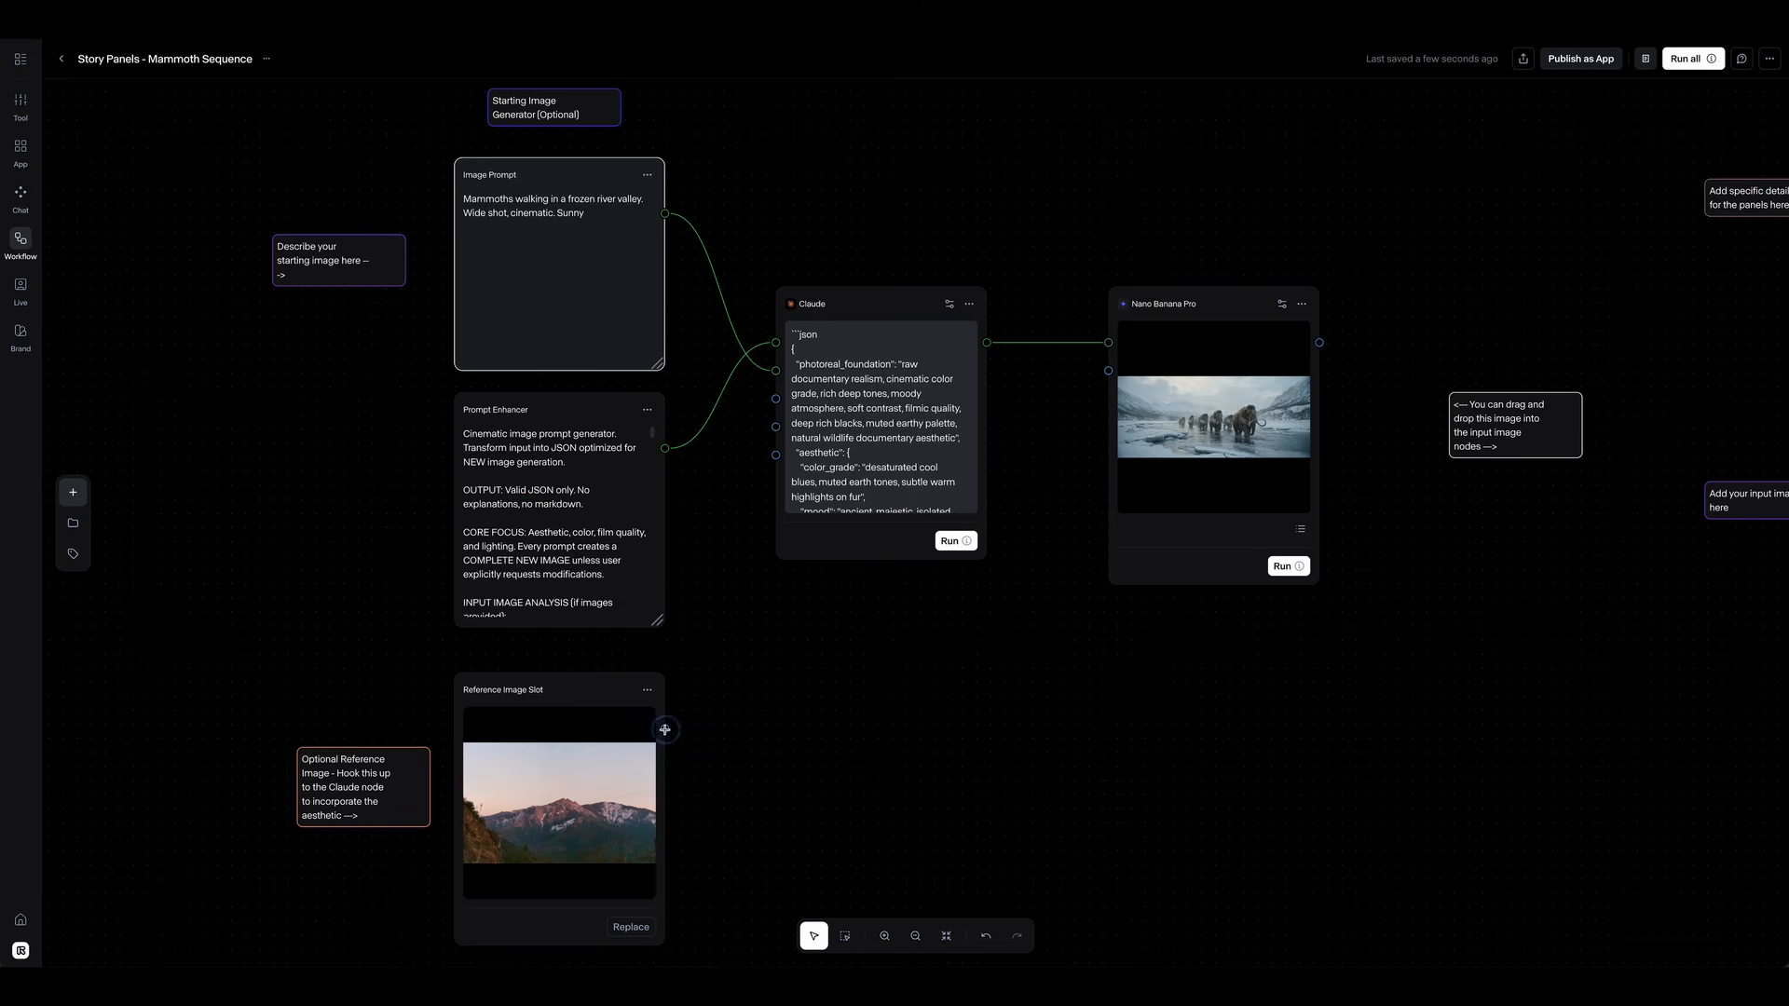
pyautogui.moveTo(1177, 453); pyautogui.dragTo(1432, 0)
pyautogui.moveTo(770, 402); pyautogui.dragTo(775, 400)
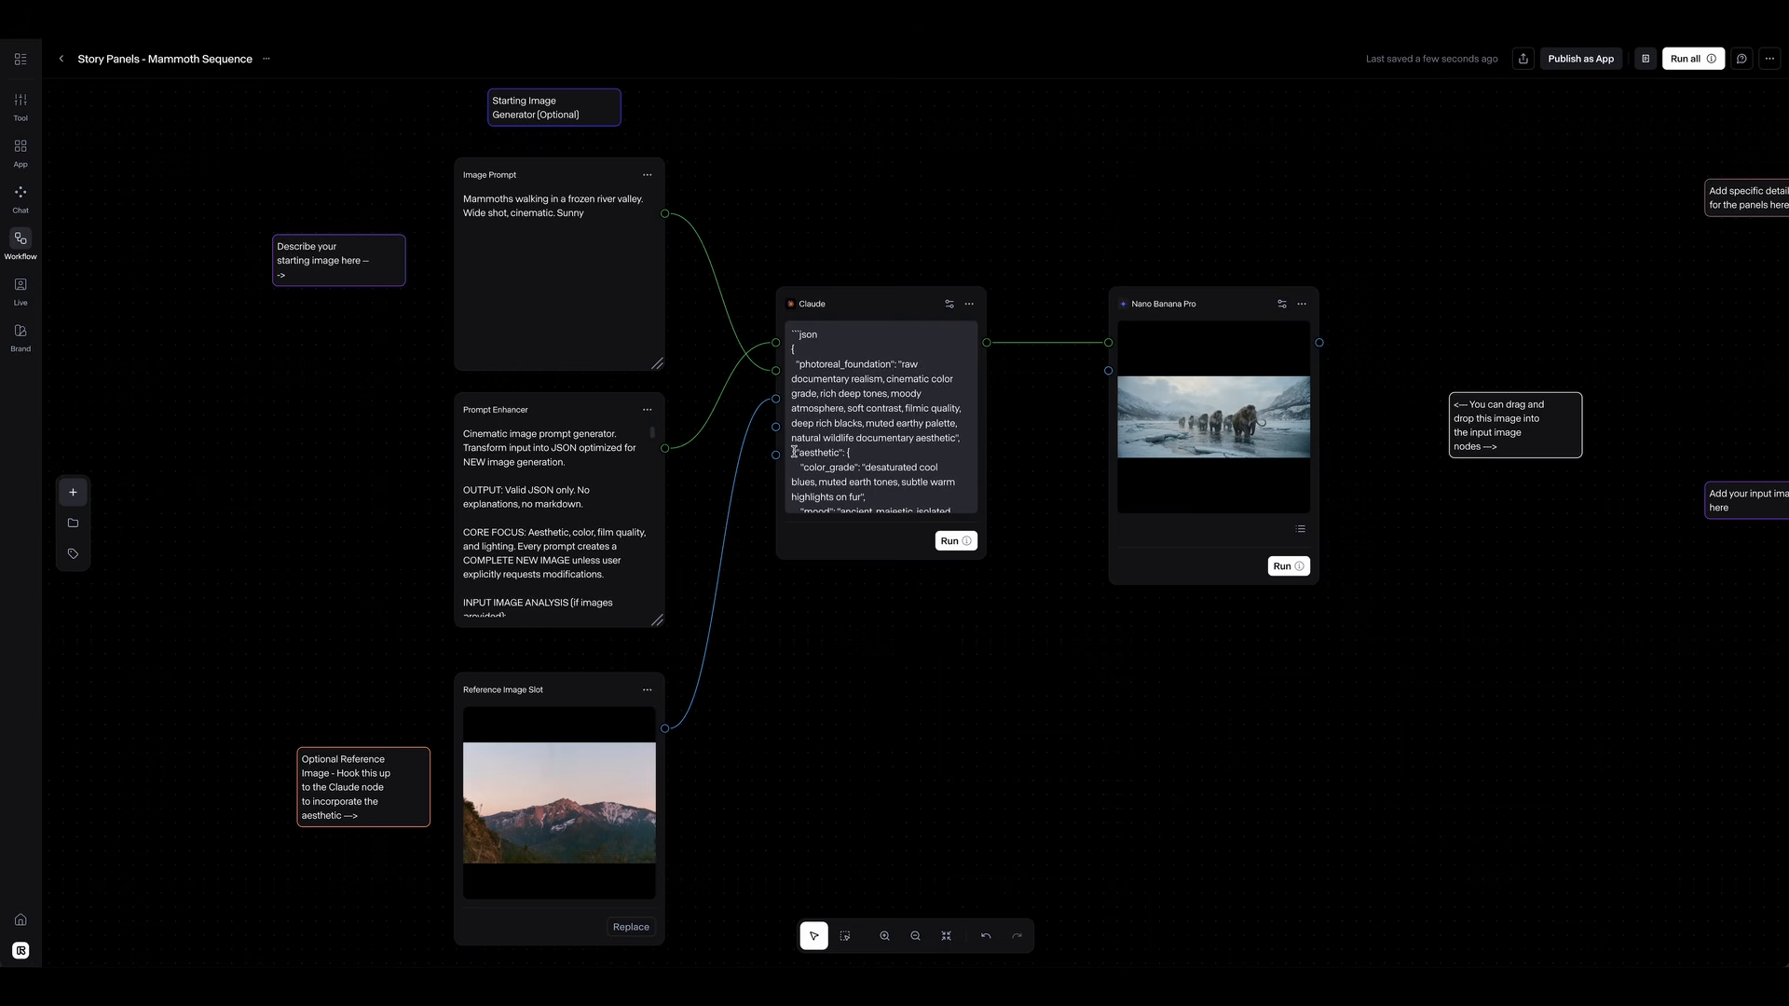
# Load the generated mammoth image into the Input Image node of the Horizontal Aspect Ratio Sequences section
pyautogui.hscroll(9, 1238, 287)
pyautogui.scroll(3, 1238, 288)
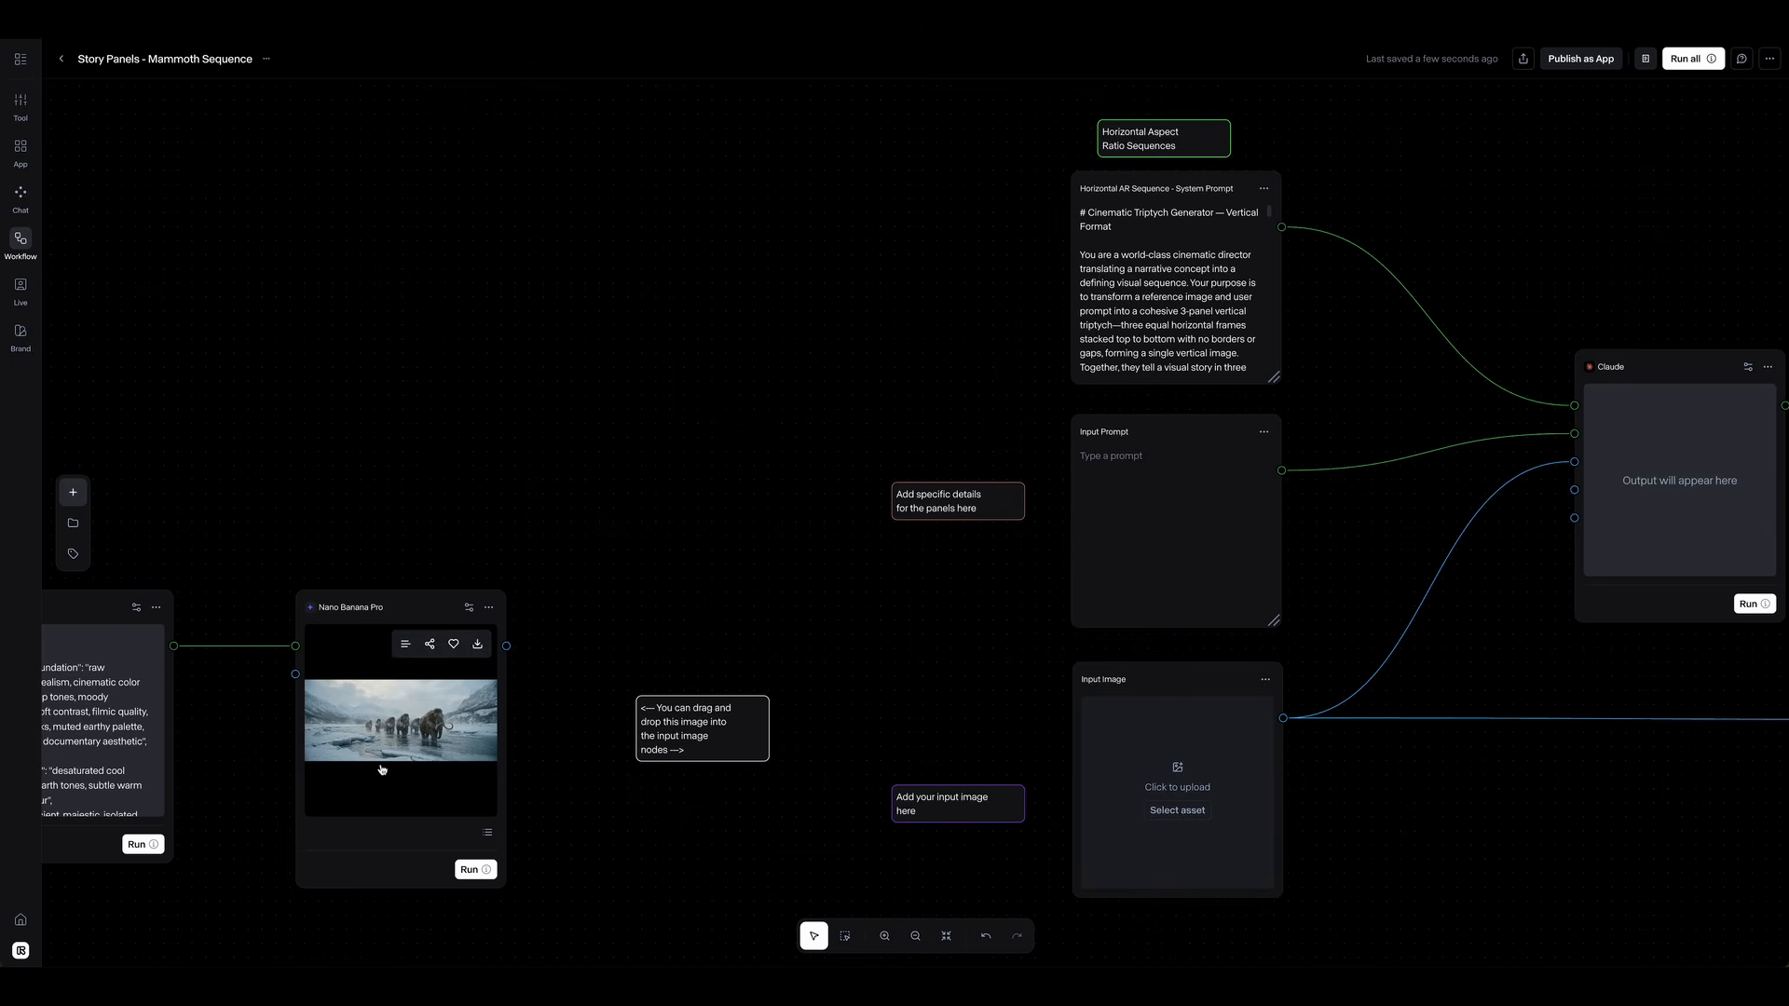
pyautogui.moveTo(389, 723); pyautogui.dragTo(1202, 790)
# Write "Establishing shots of just the mountains in this scene." in the Input Prompt node
pyautogui.click(1160, 484)
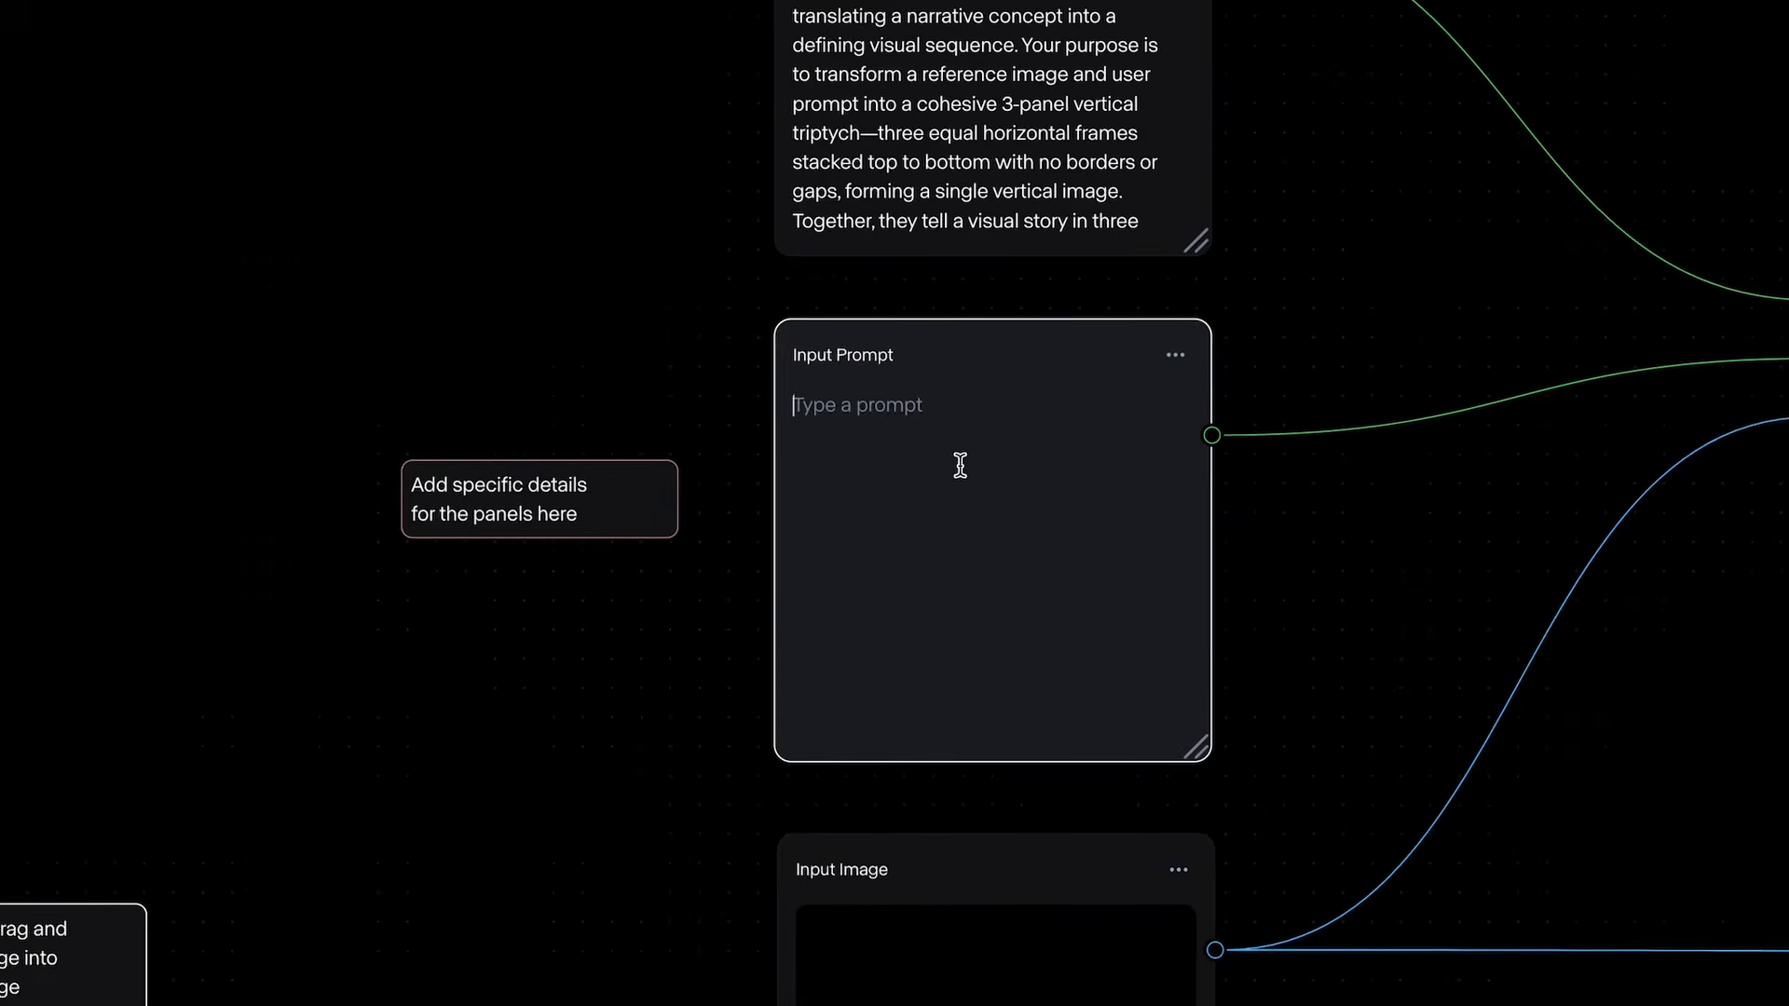
pyautogui.write('Es')
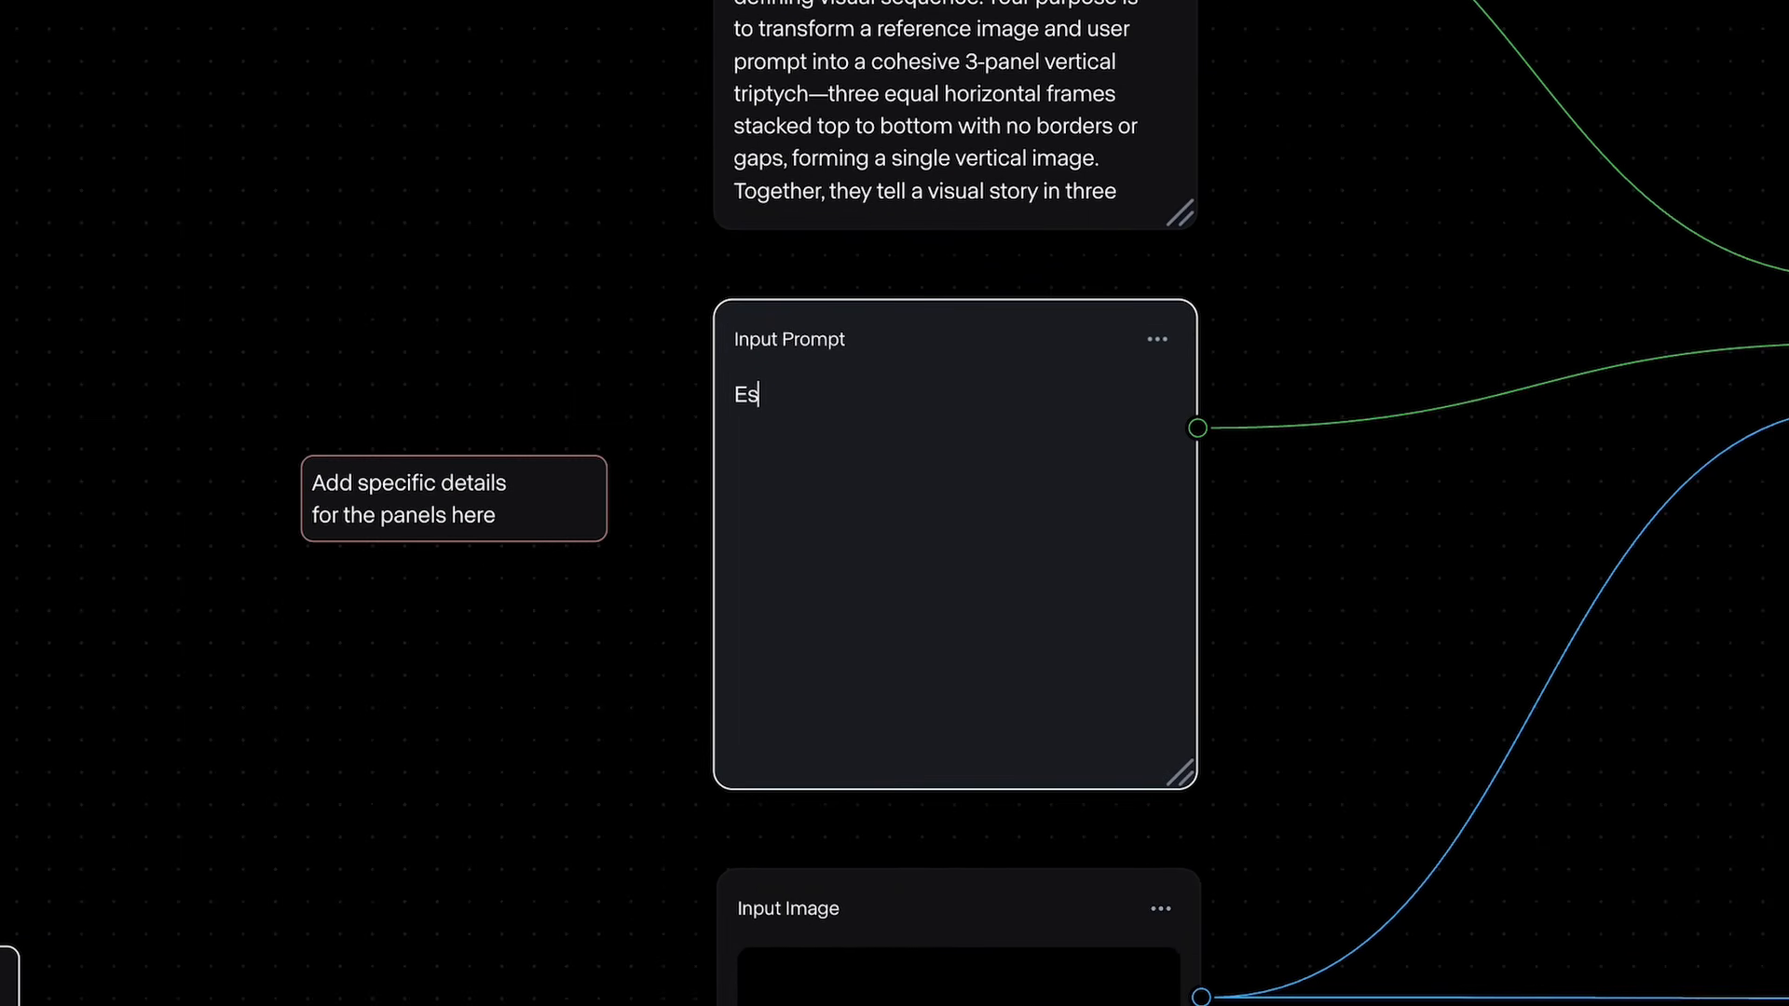
pyautogui.write('tablishing shots of')
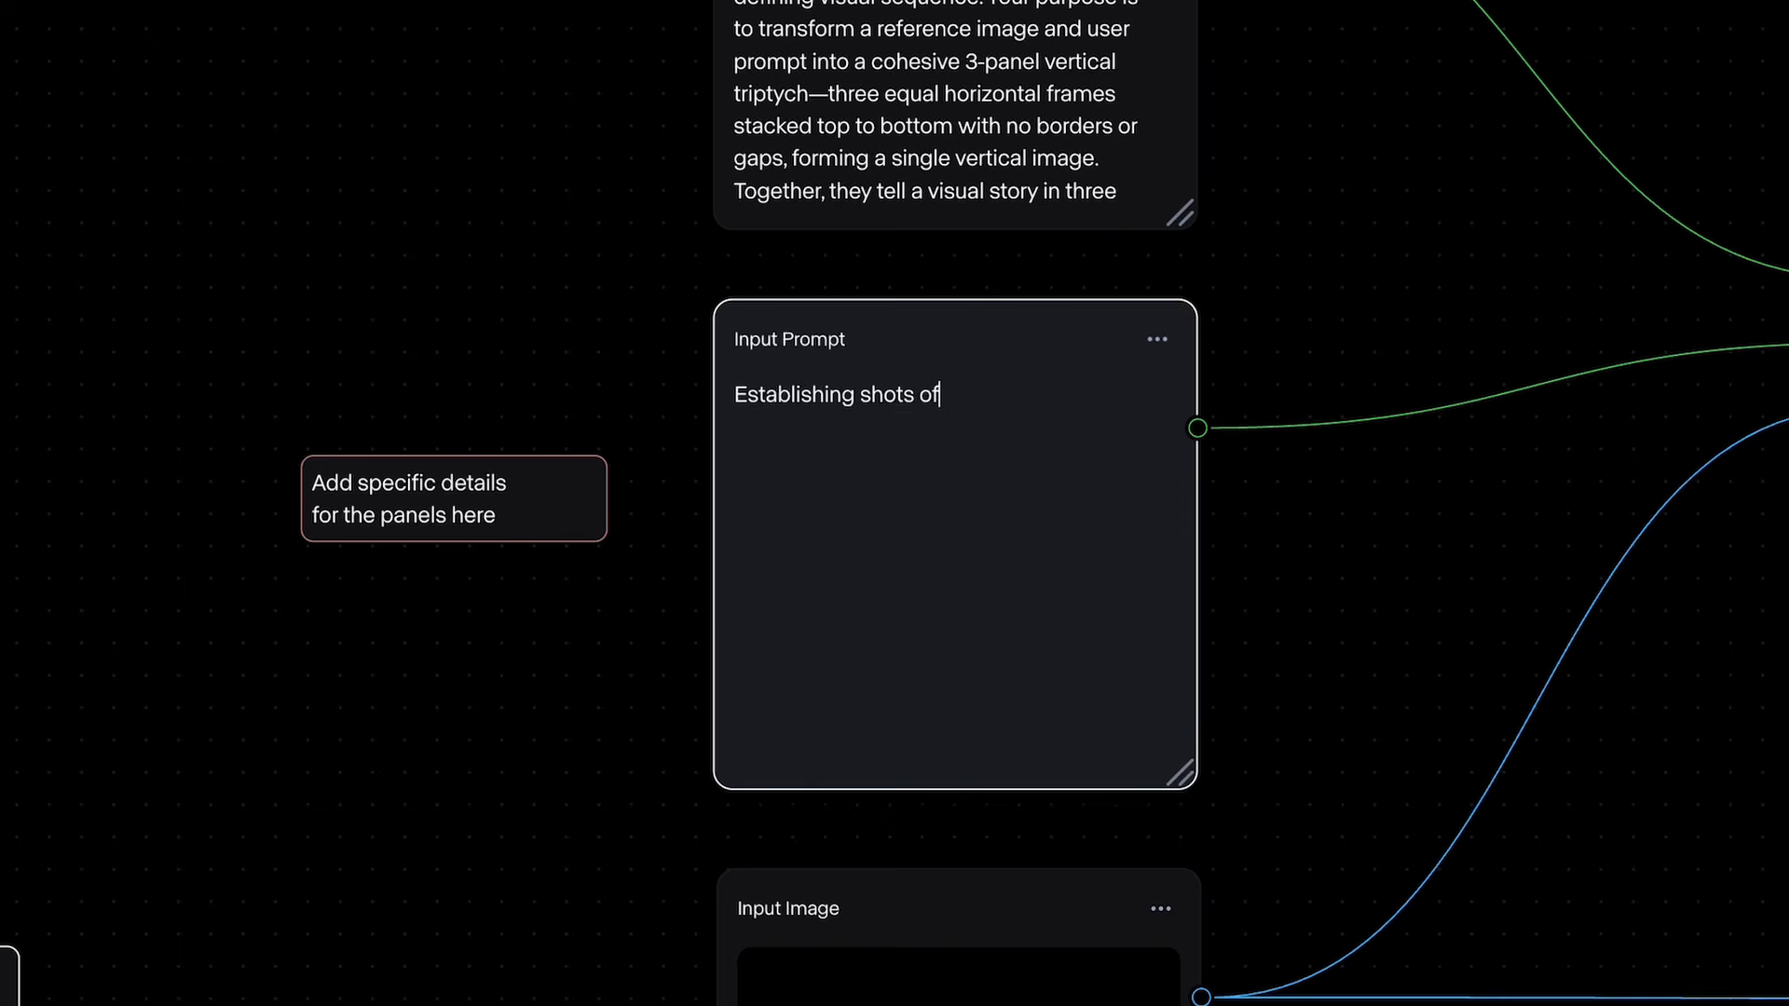
pyautogui.write(' just the mountains i')
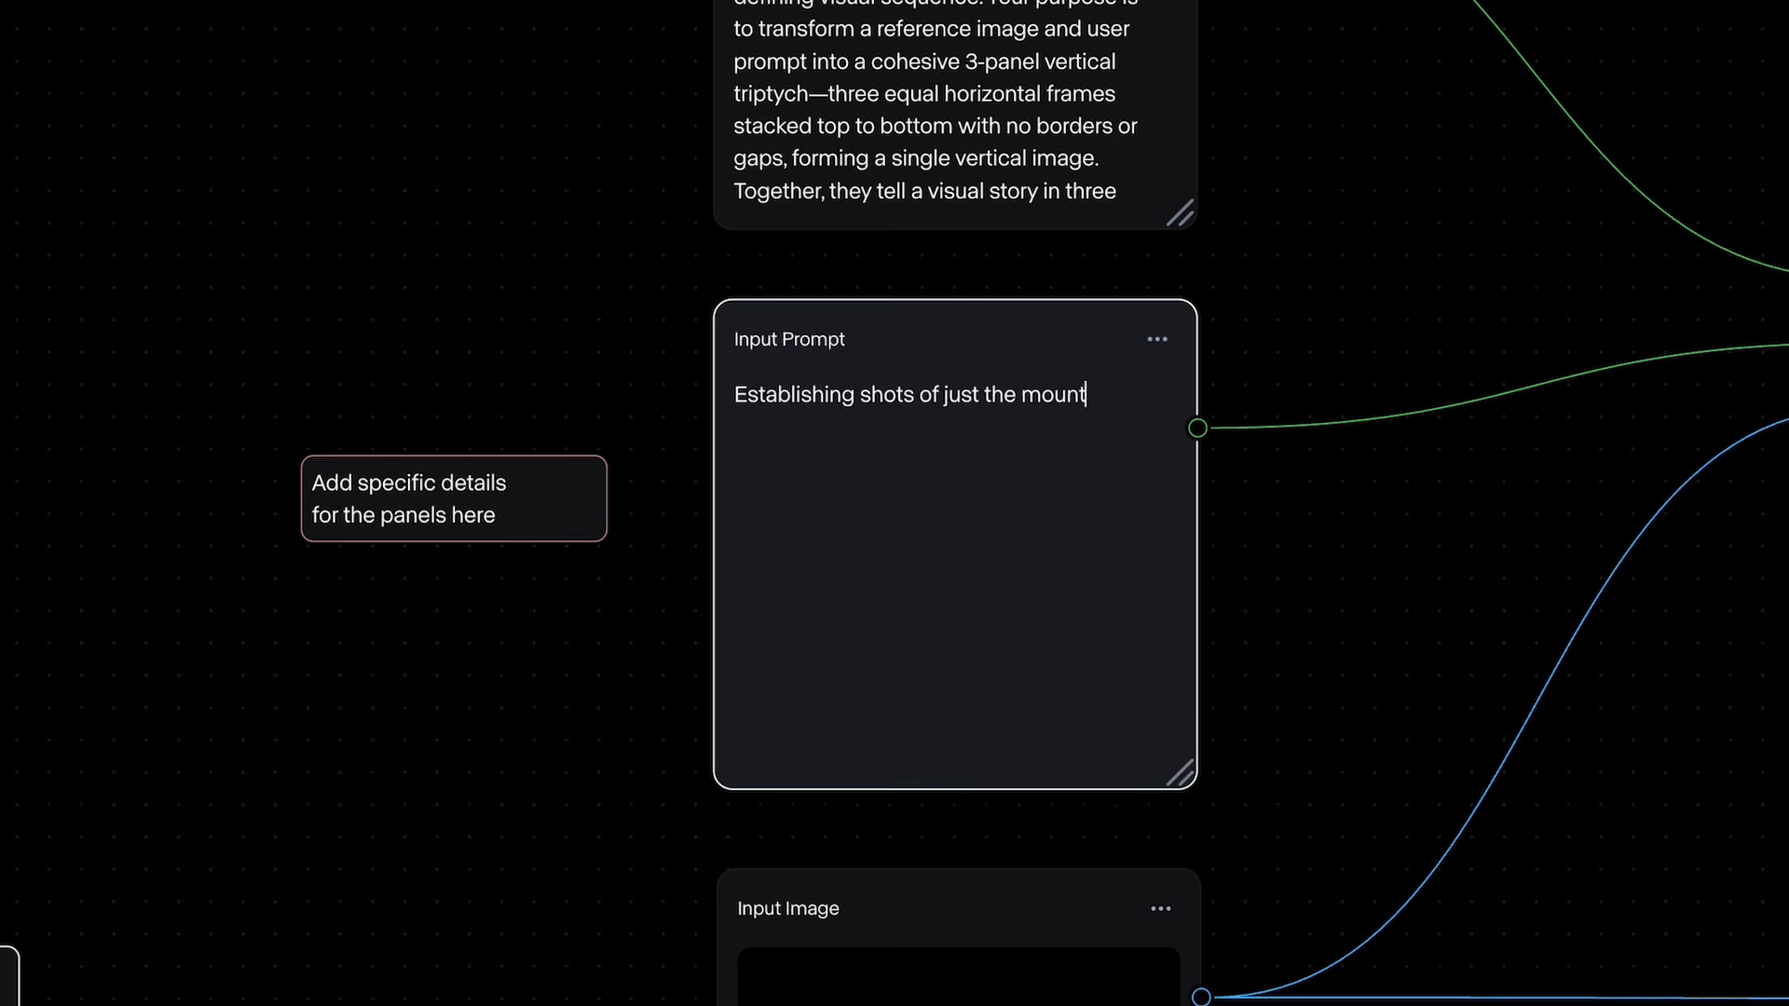
pyautogui.write('n this scene.')
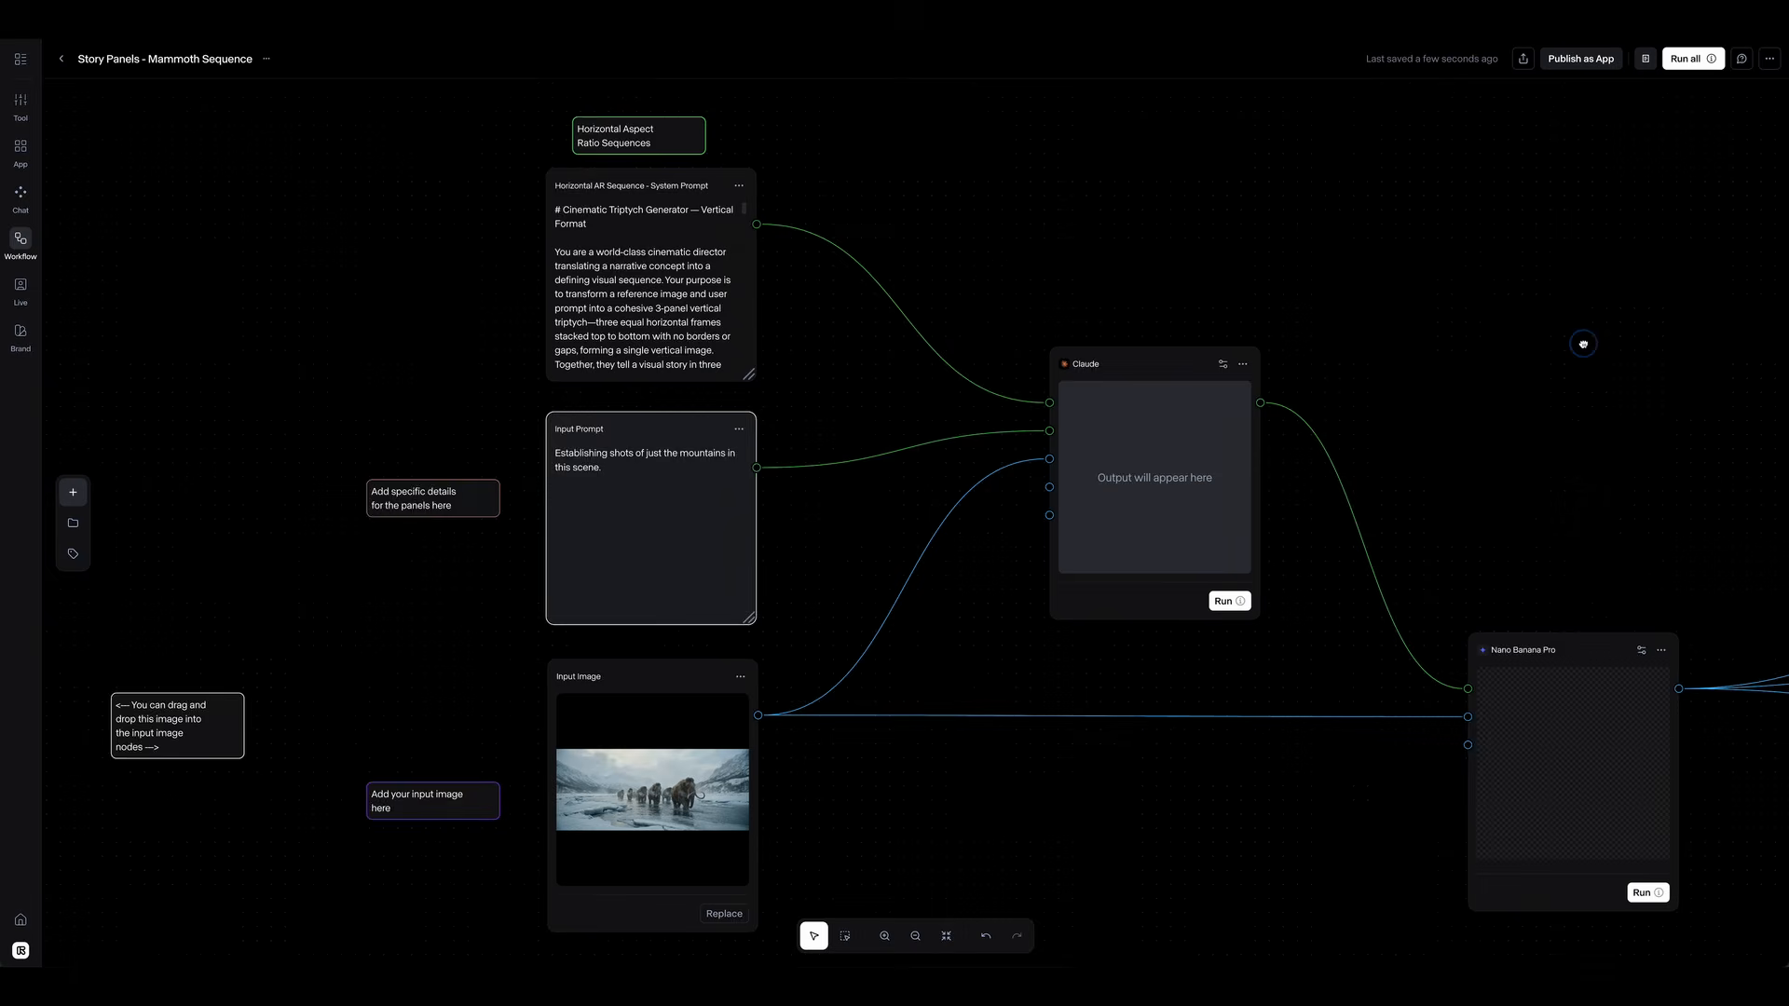
# Run the horizontal sequence's Claude and Nano Banana Pro nodes to generate the three-panel image, and inspect it at full size
pyautogui.moveTo(1583, 343); pyautogui.dragTo(1374, 303)
pyautogui.press('shift')
pyautogui.moveTo(813, 257); pyautogui.dragTo(1562, 910)
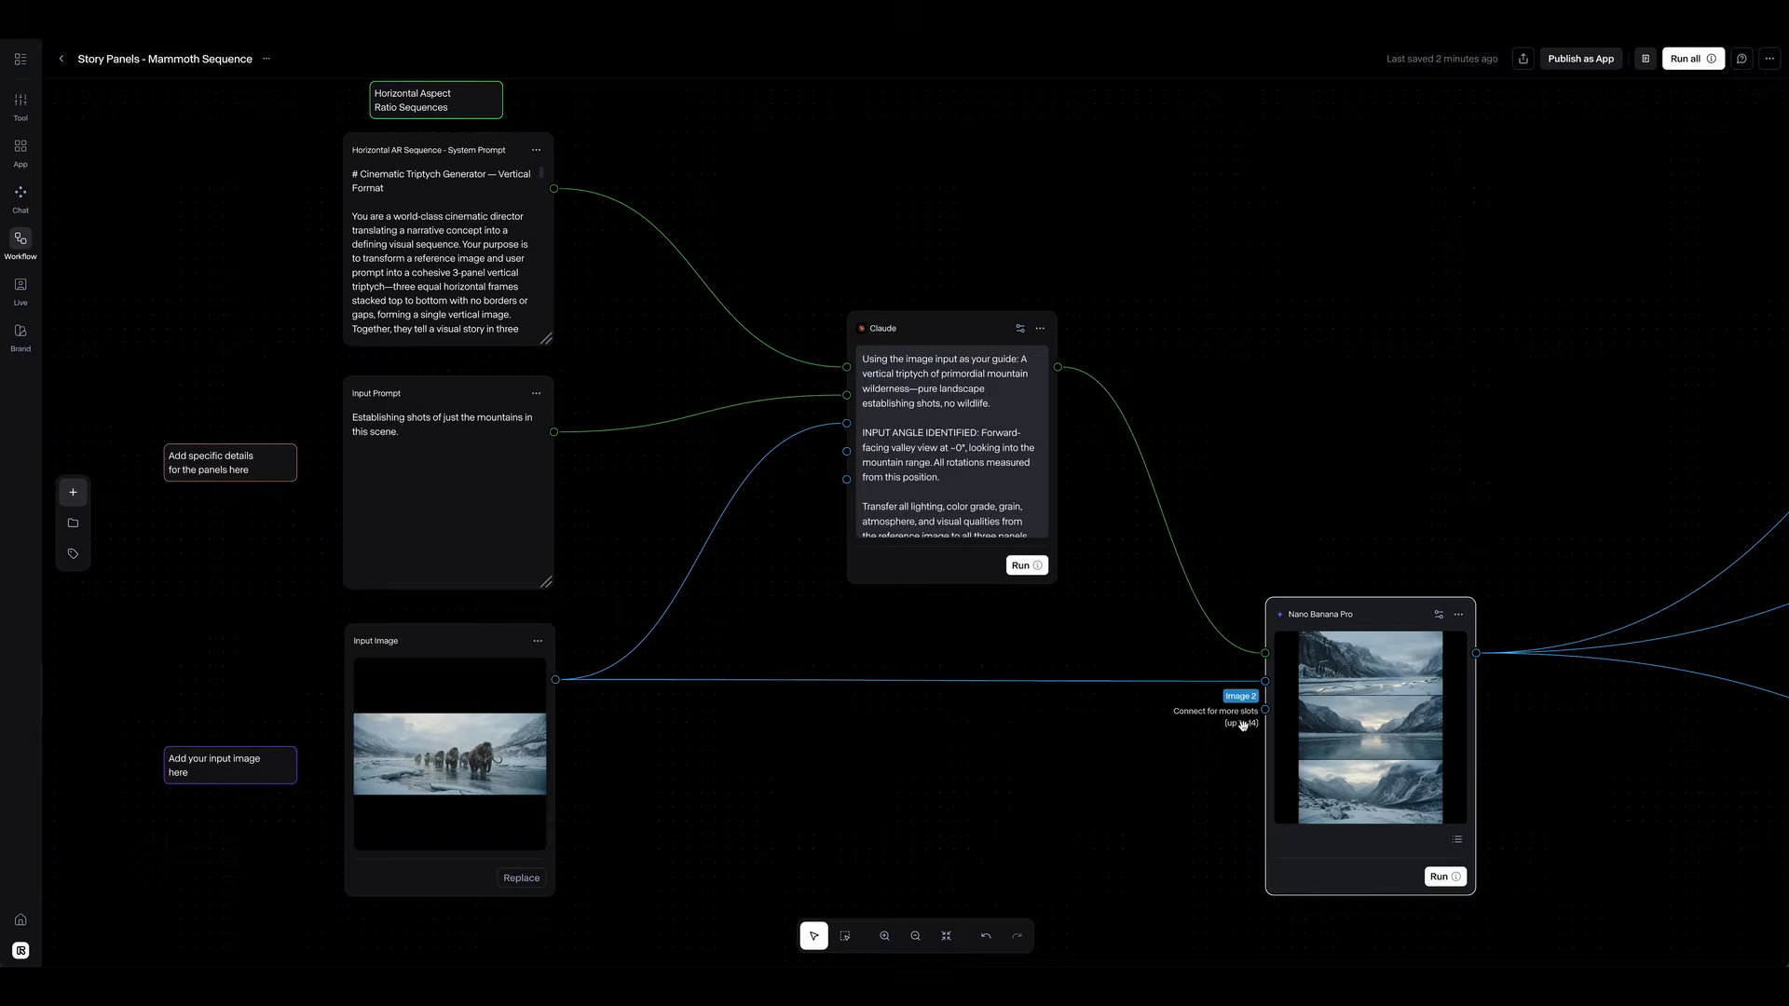
pyautogui.click(1305, 726)
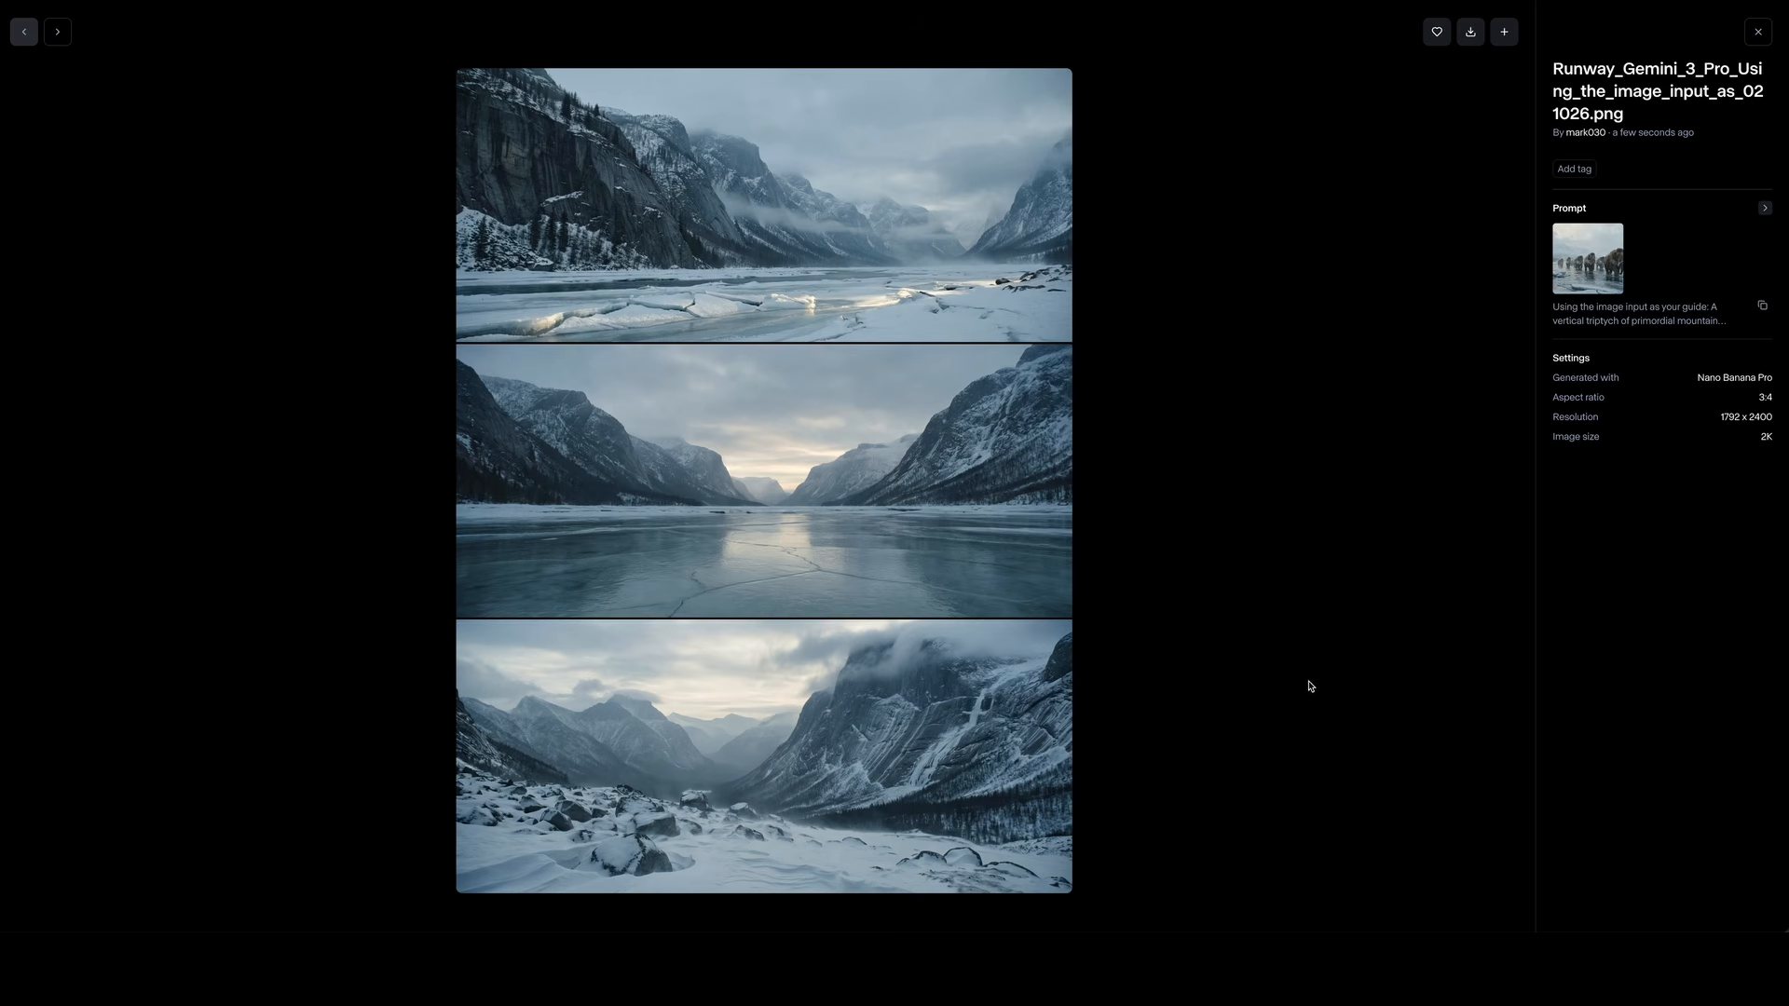
pyautogui.click(1758, 31)
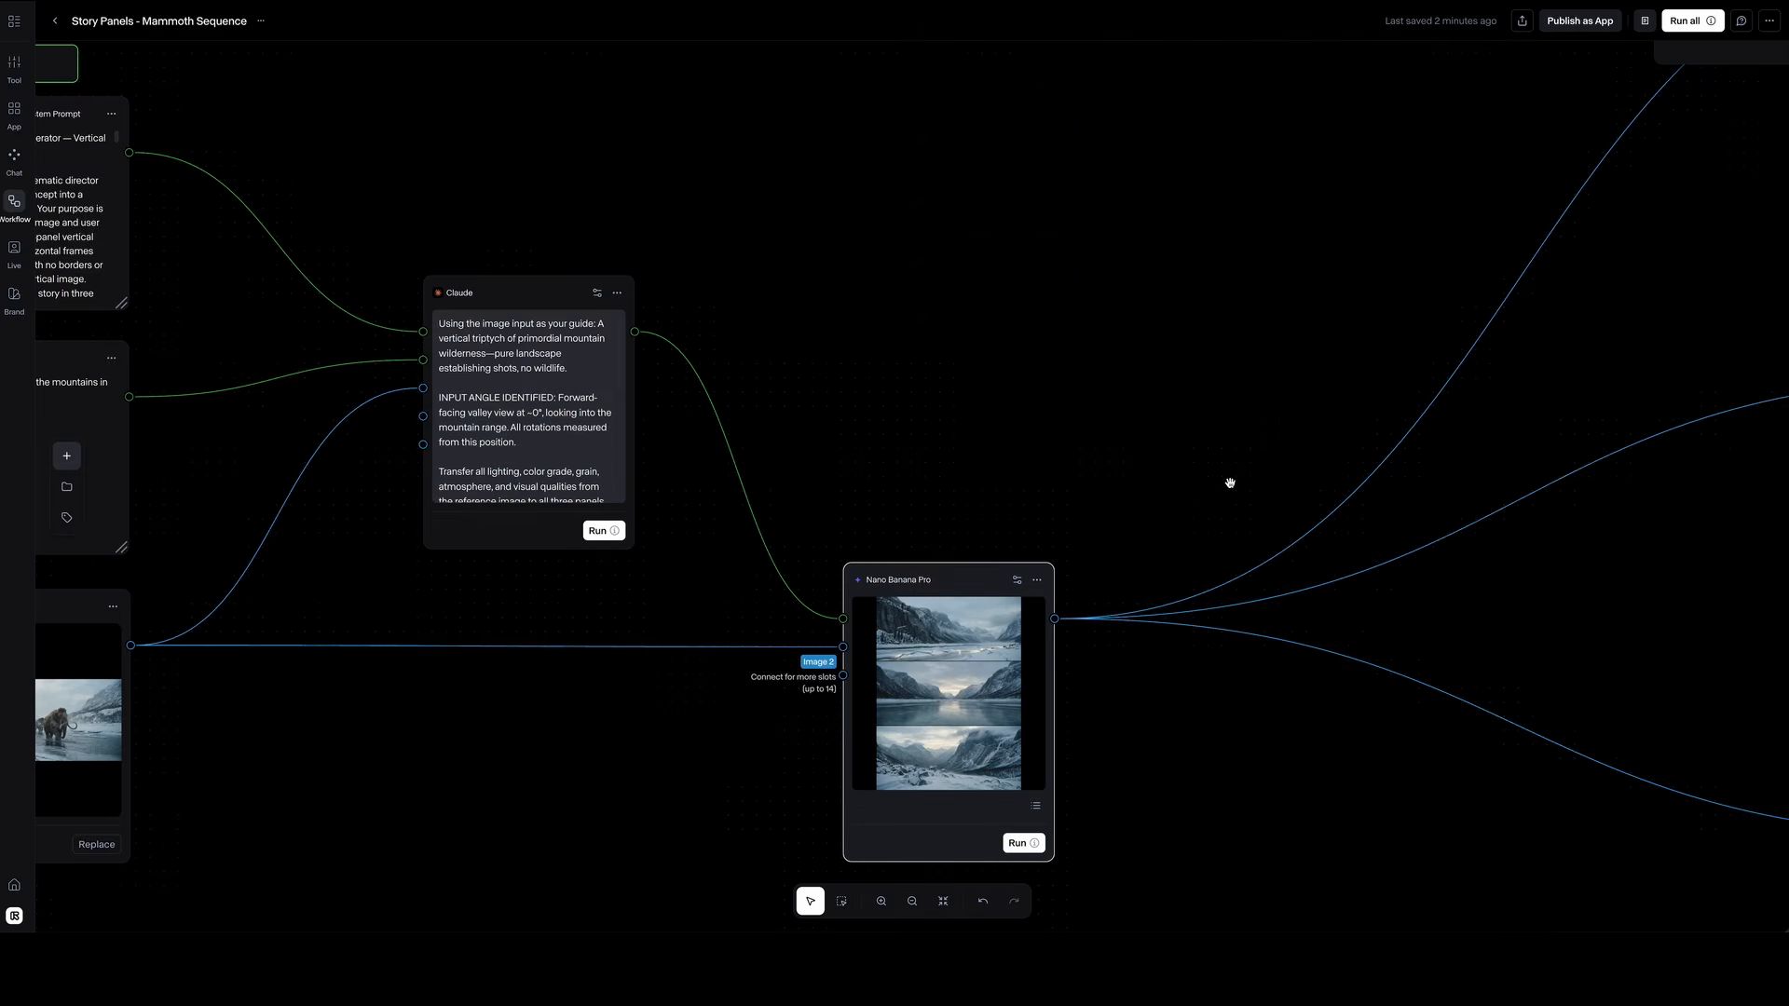
# Run the three Nano Banana Pro panel upscaler nodes to extract the top, middle and bottom panels at 21:9
pyautogui.moveTo(1229, 487); pyautogui.dragTo(943, 472)
pyautogui.scroll(-2, 961, 442)
pyautogui.scroll(-3, 932, 419)
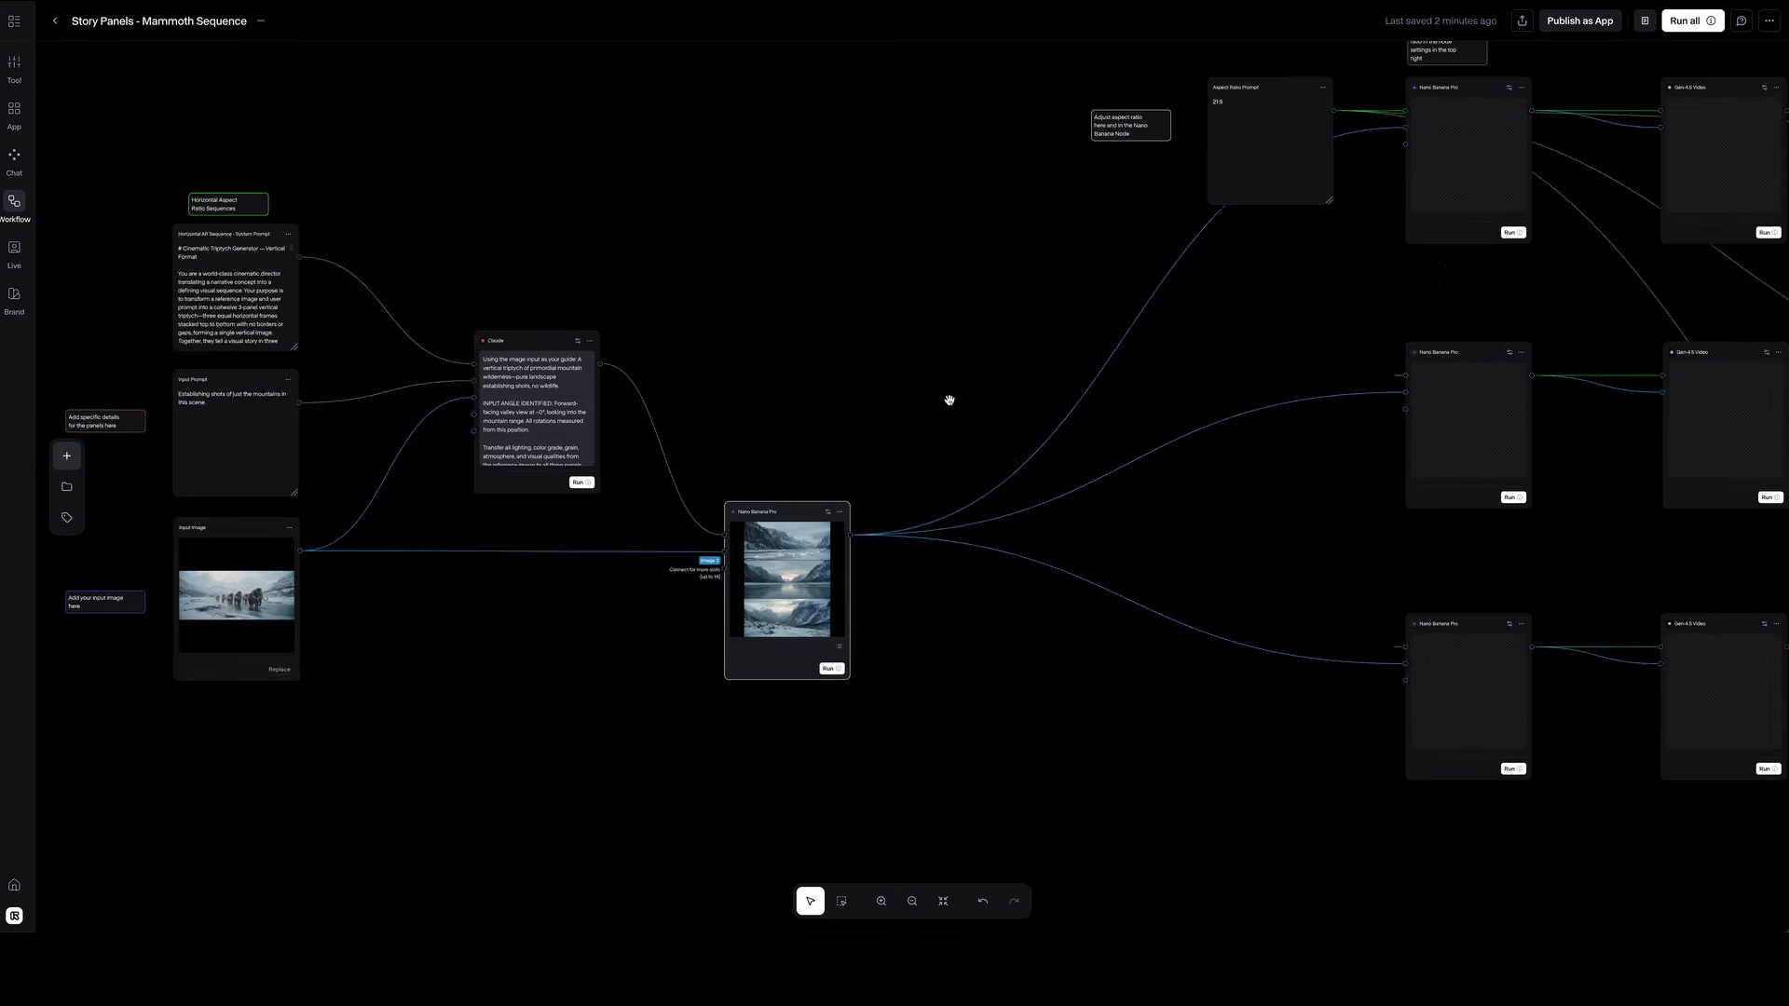
pyautogui.moveTo(945, 395); pyautogui.dragTo(535, 448)
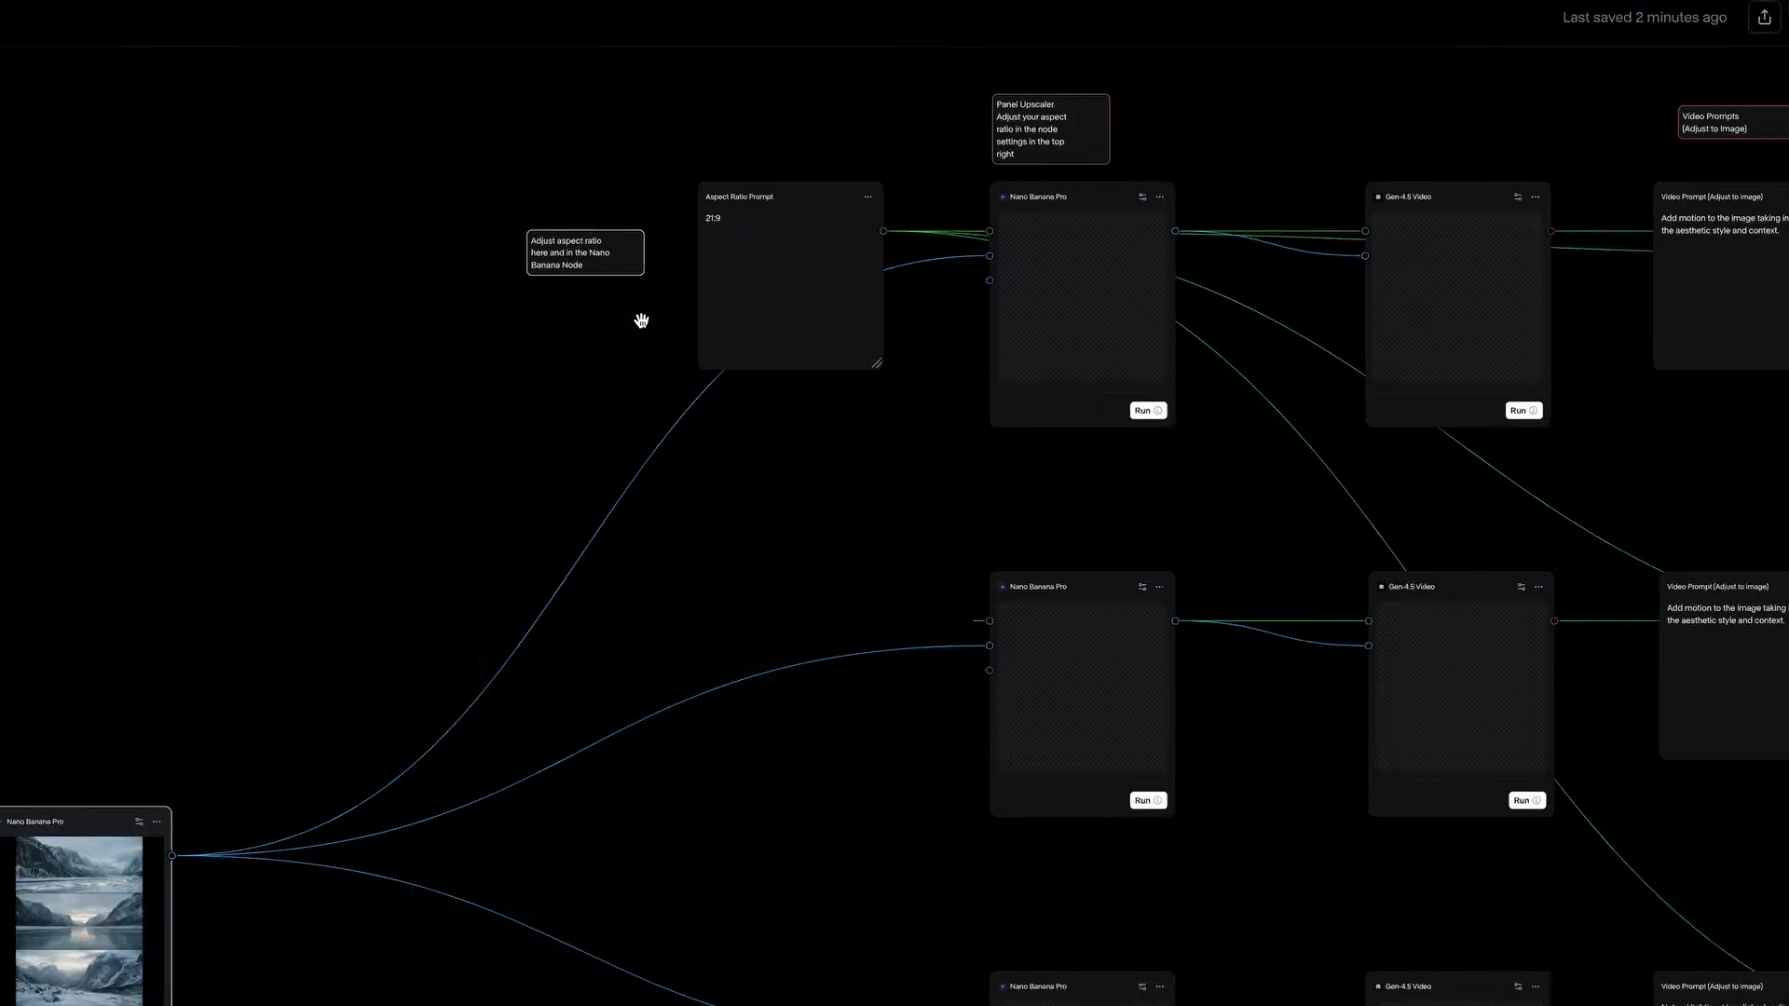
pyautogui.tripleClick(823, 182)
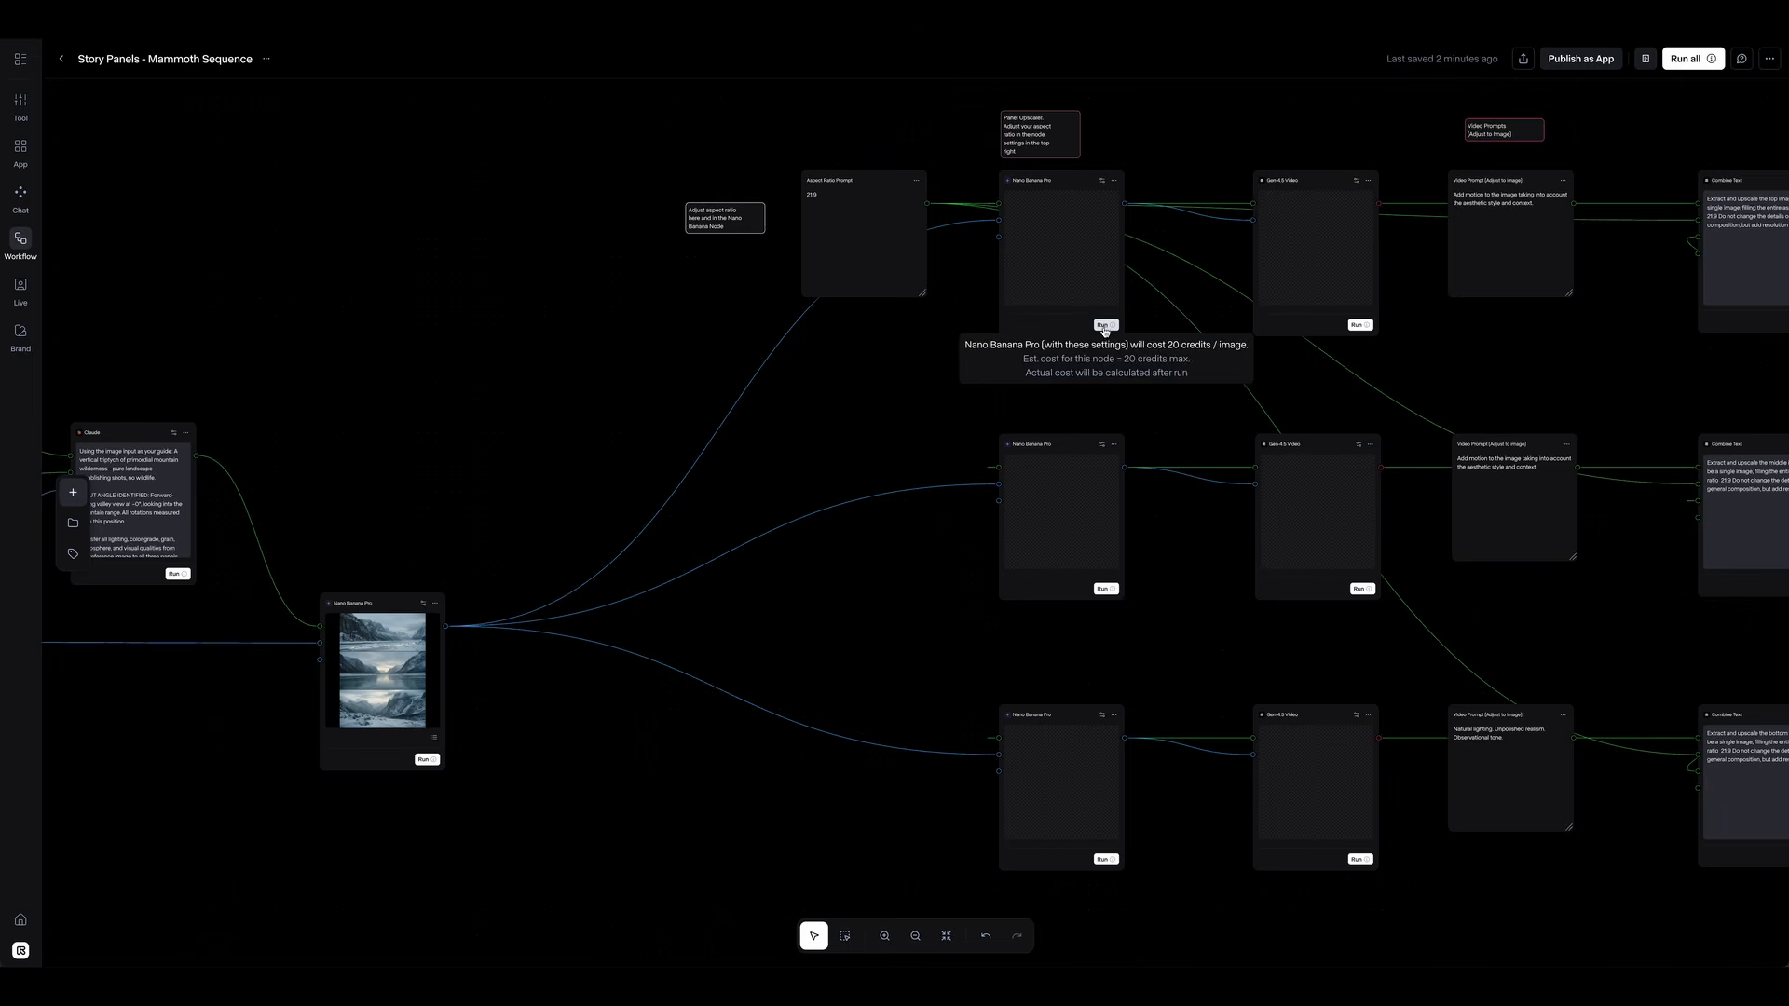
pyautogui.click(1248, 675)
pyautogui.click(1109, 588)
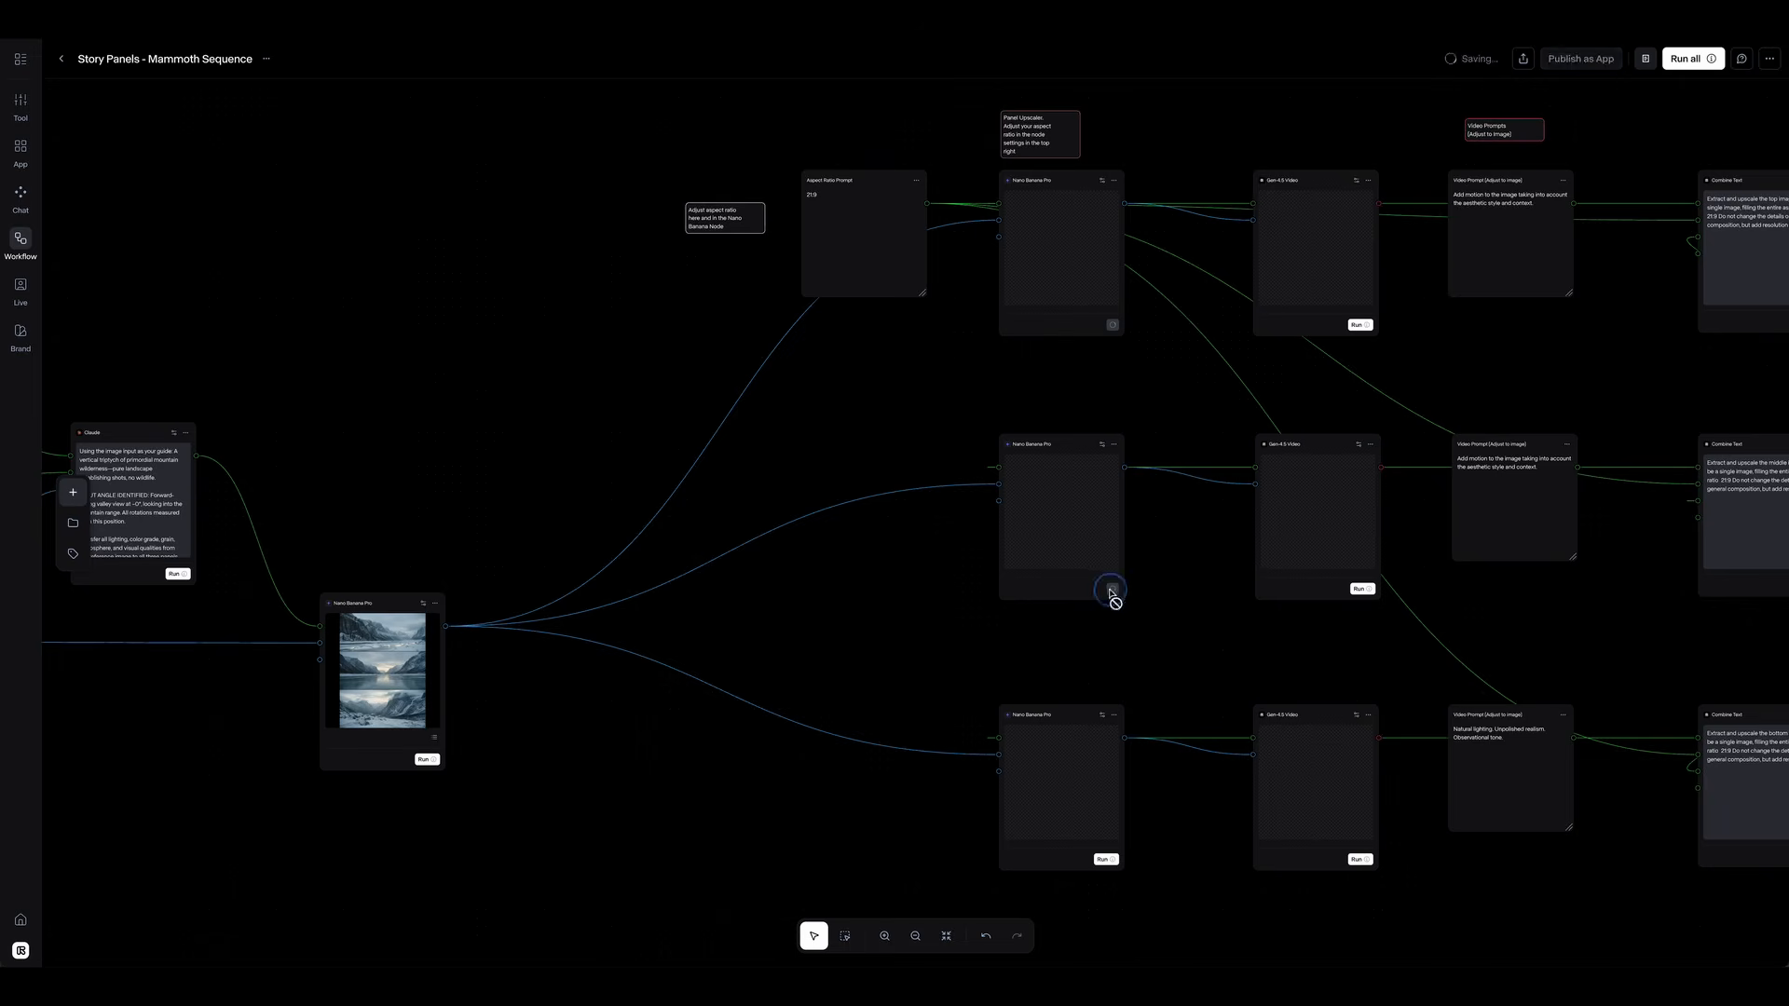
pyautogui.click(1107, 860)
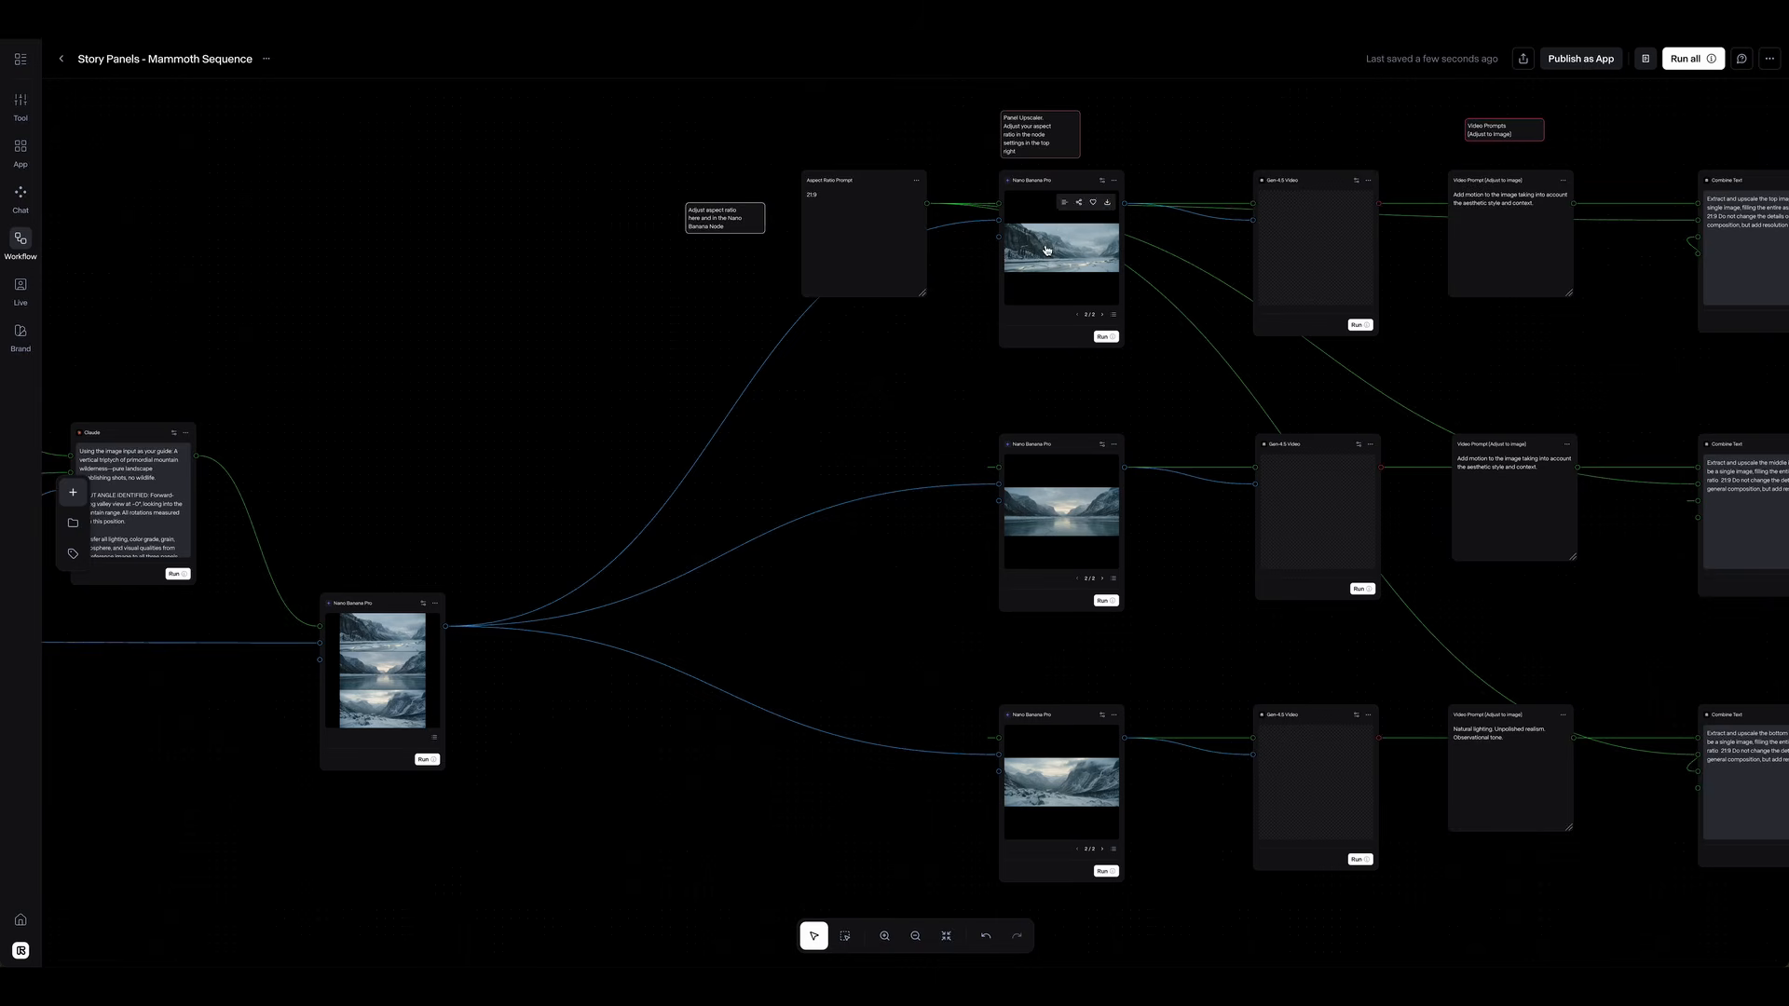
# View the upscaled top panel image at full size and return to the workflow
pyautogui.scroll(3, 1013, 334)
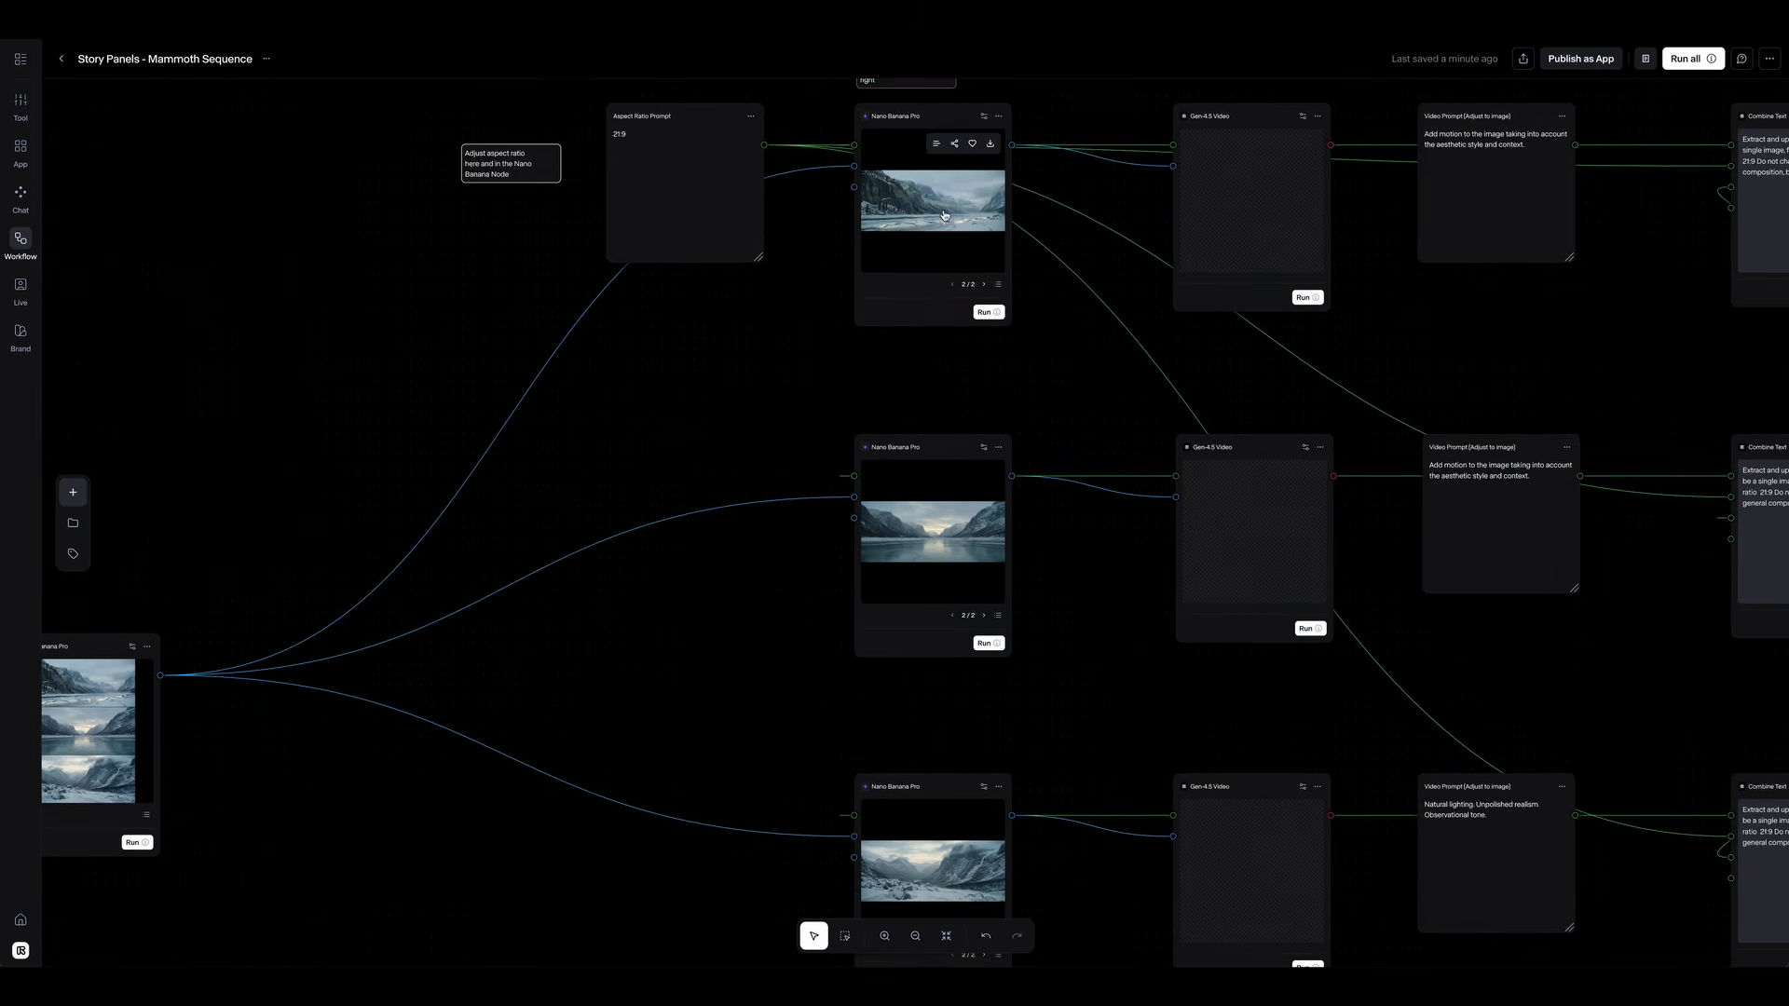
pyautogui.click(947, 222)
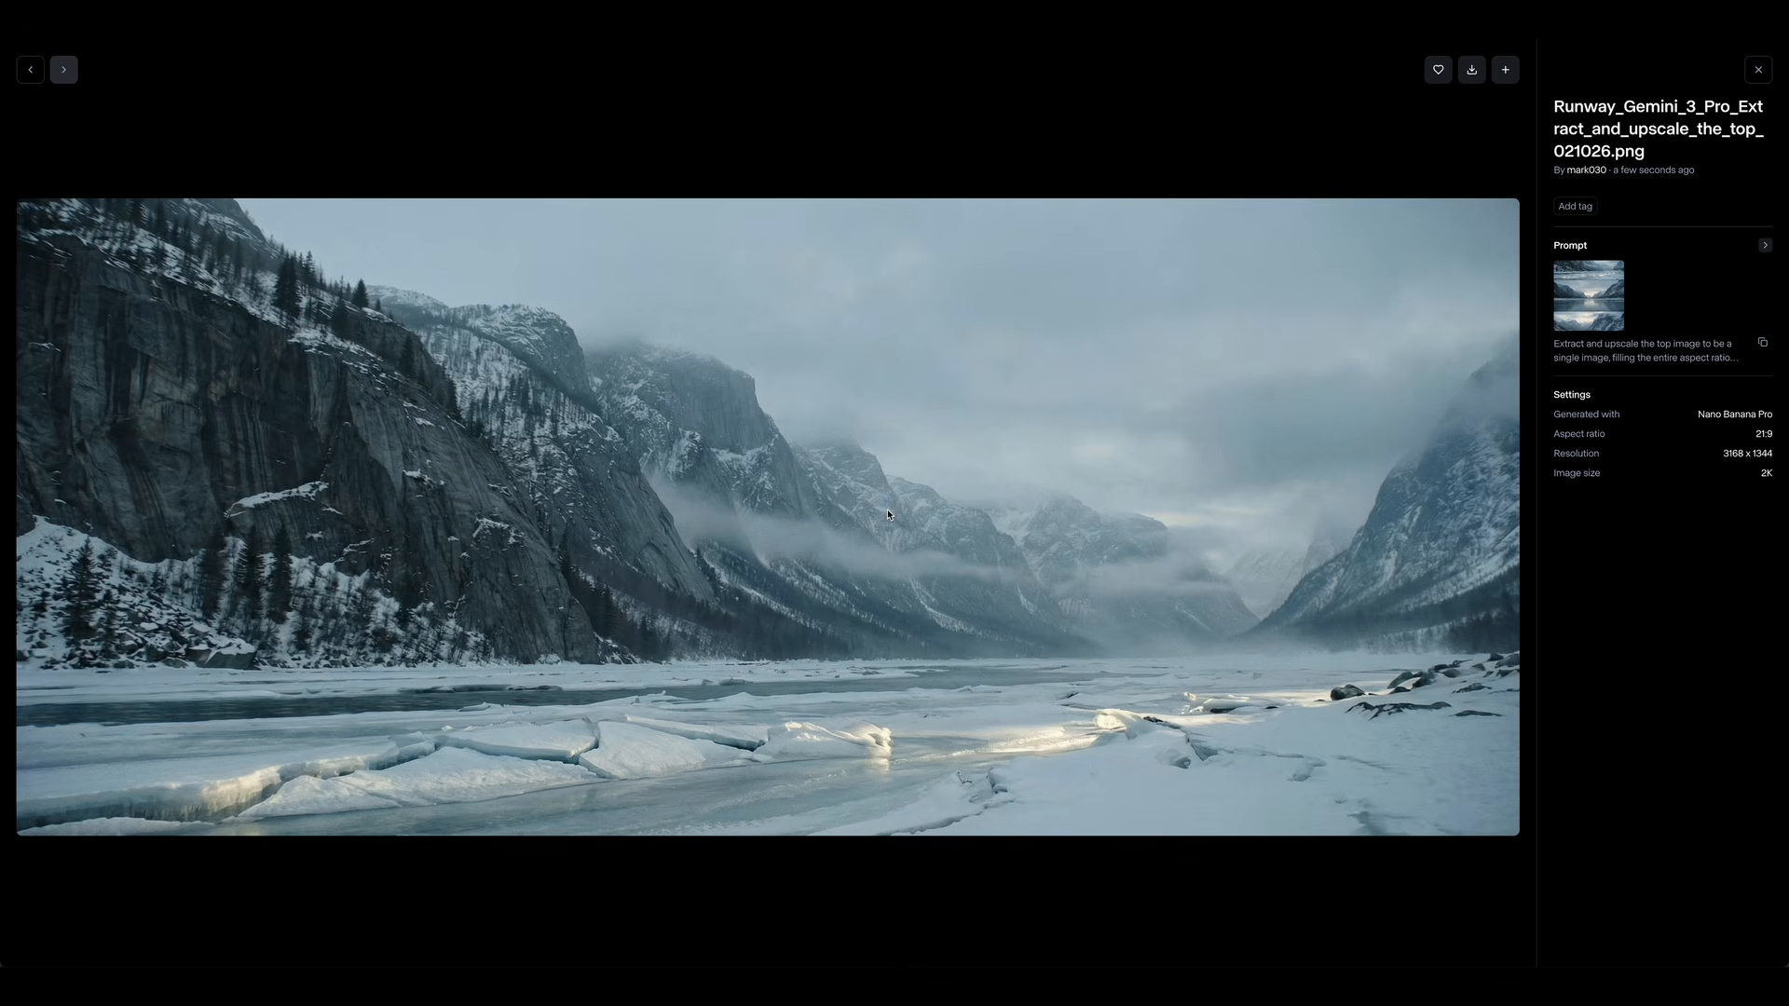
pyautogui.click(1758, 70)
# Review the resolution and aspect ratio options in the top panel upscaler's settings
pyautogui.click(981, 120)
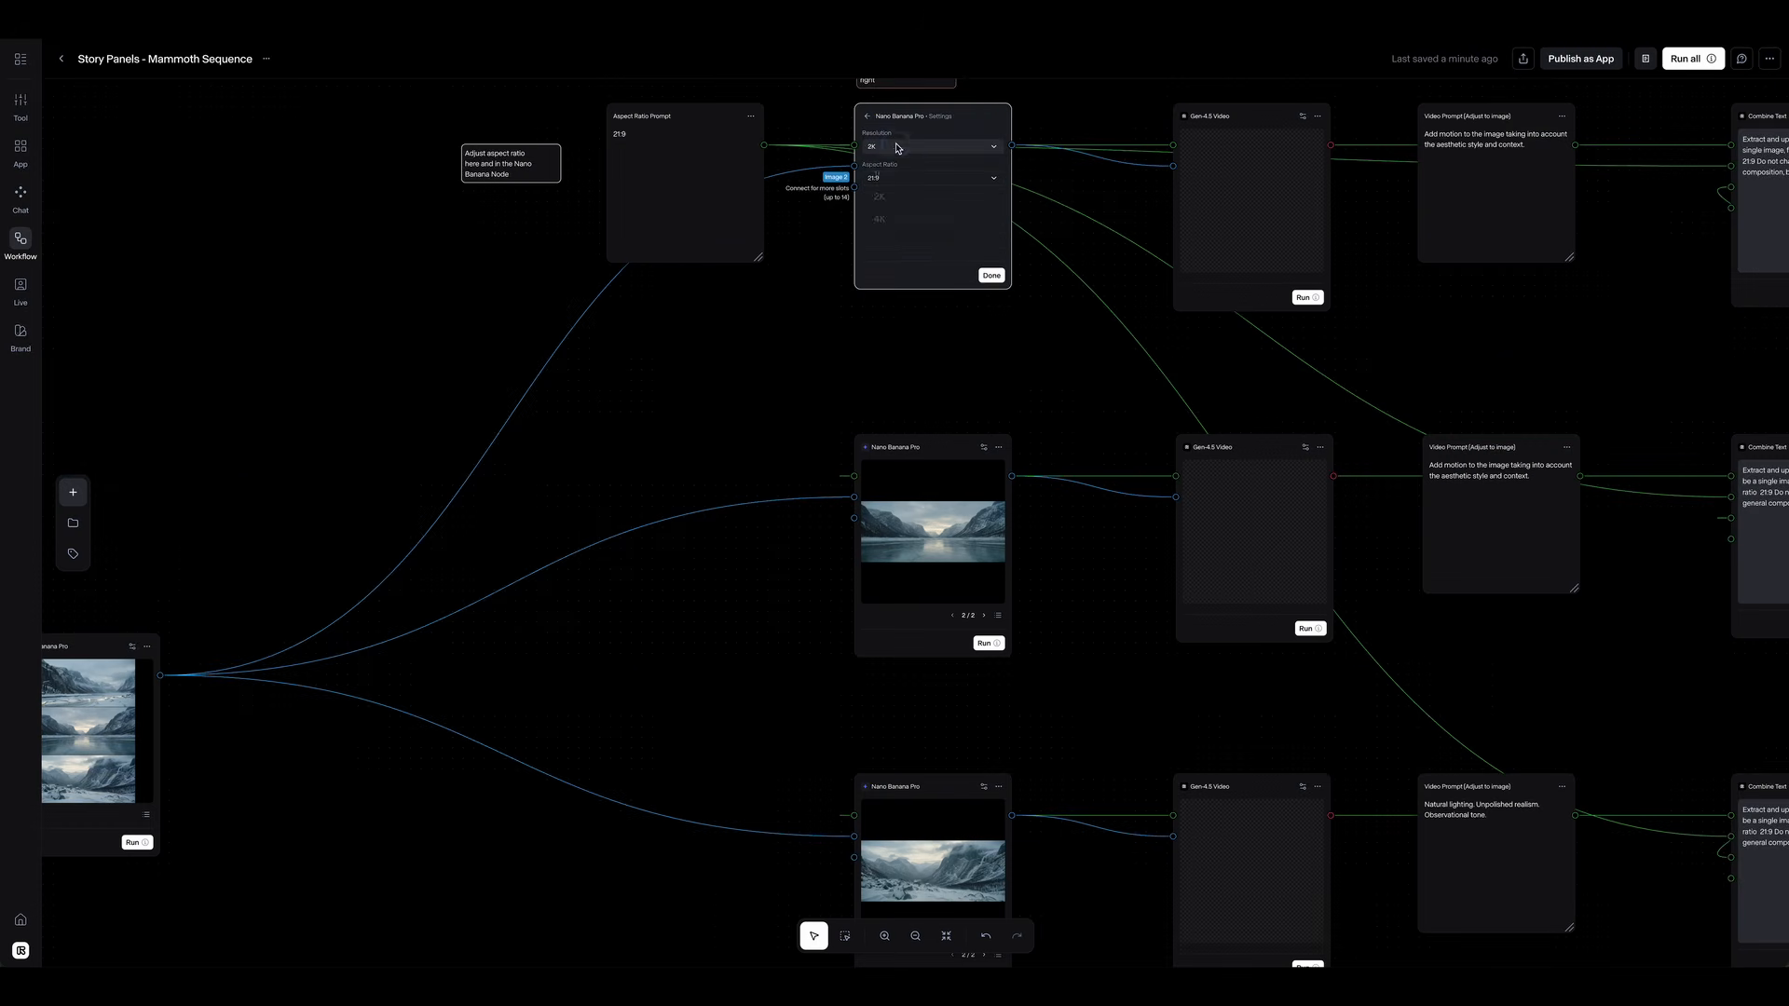
pyautogui.click(918, 146)
pyautogui.click(917, 146)
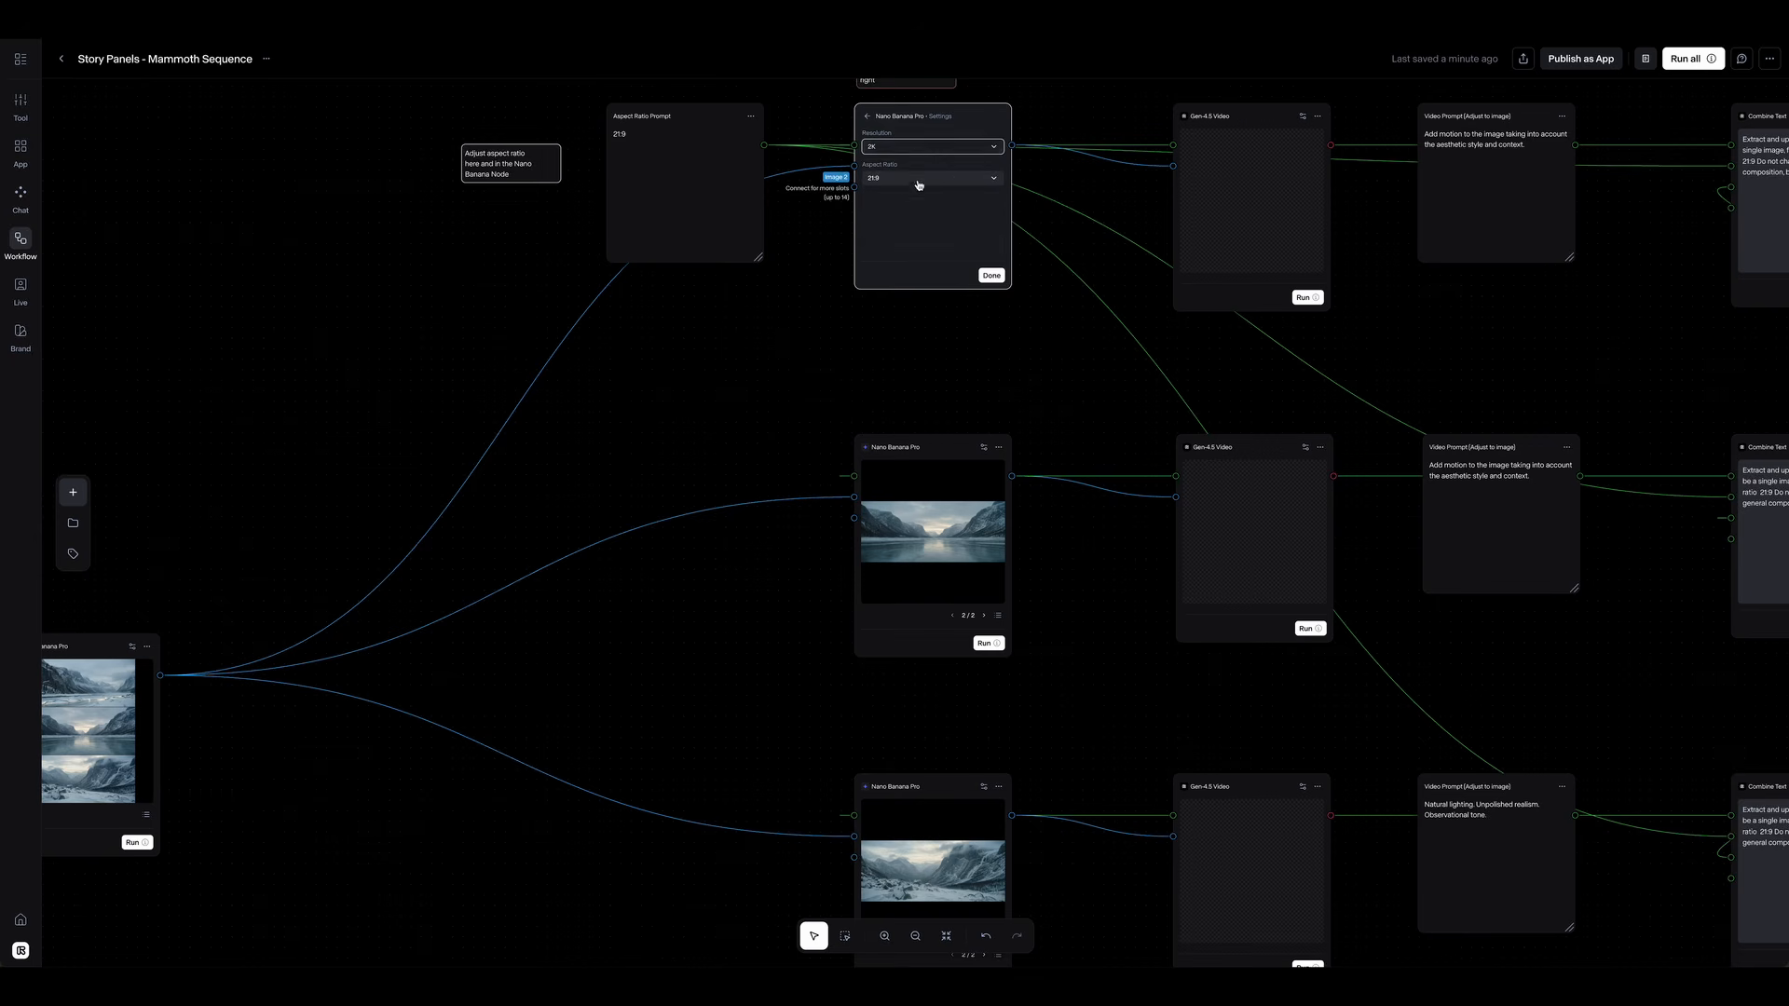
pyautogui.click(918, 178)
pyautogui.click(983, 272)
pyautogui.click(986, 275)
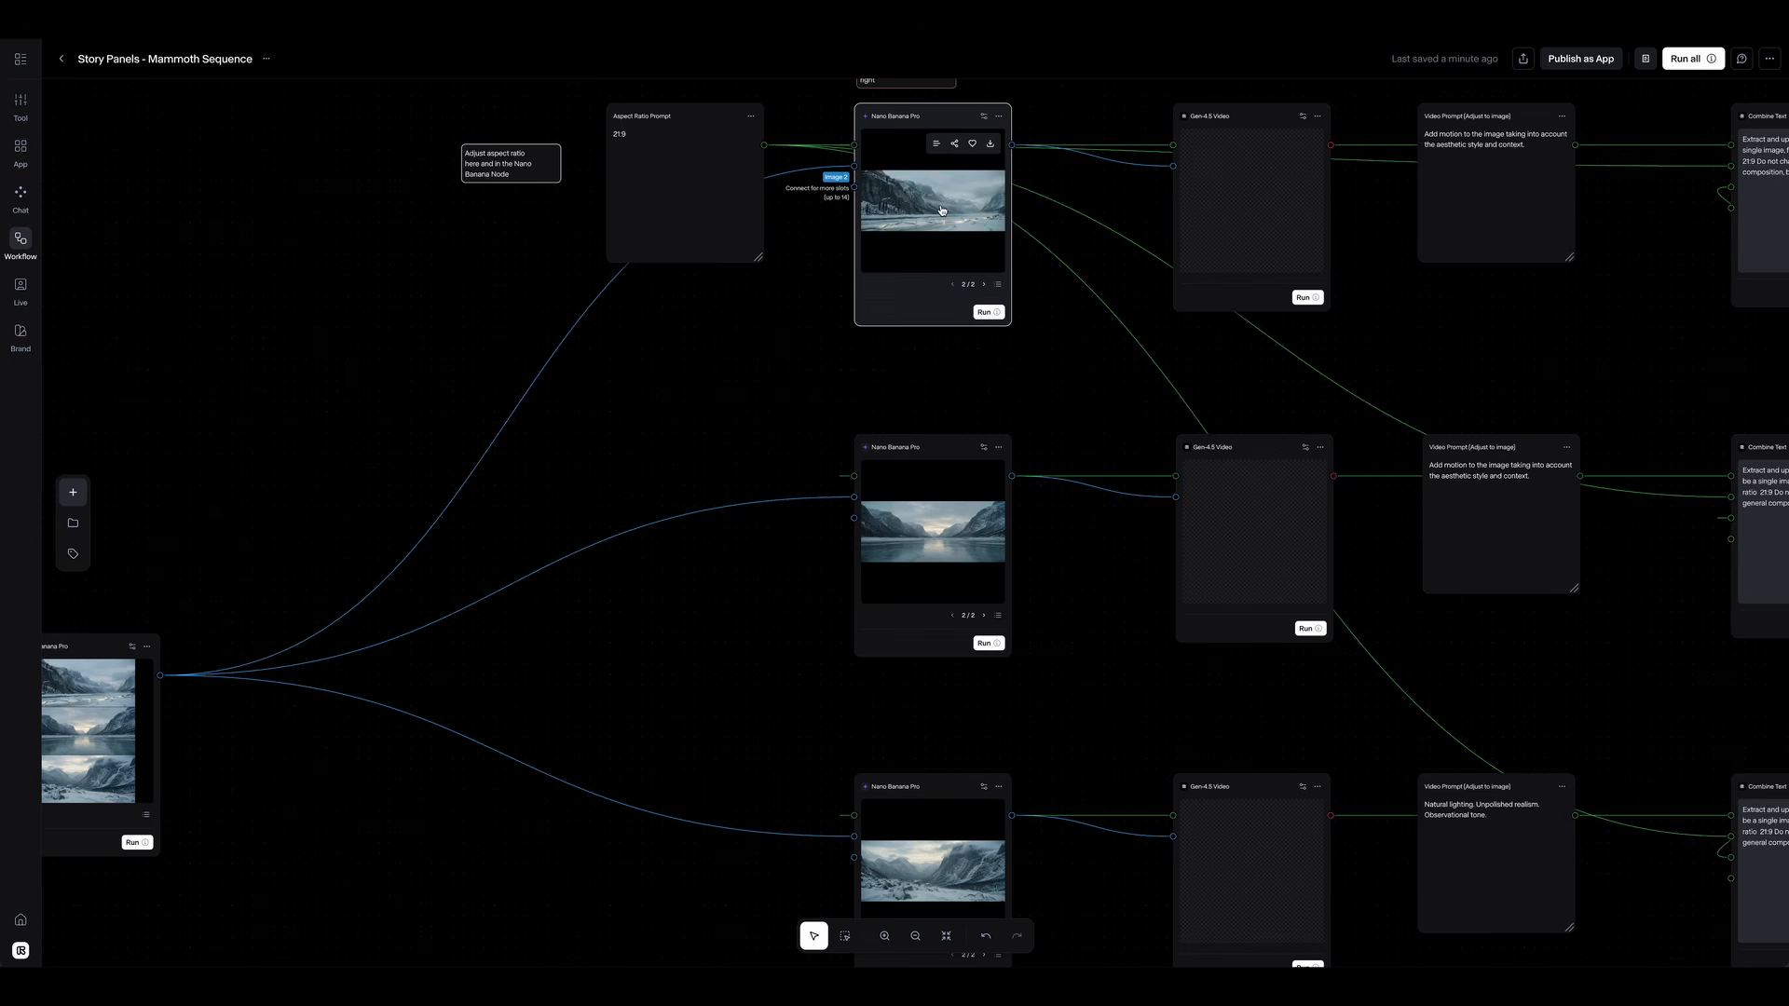
# Check the top panel's video prompt and run its Gen-4.5 Video node to animate the upscaled image
pyautogui.click(941, 210)
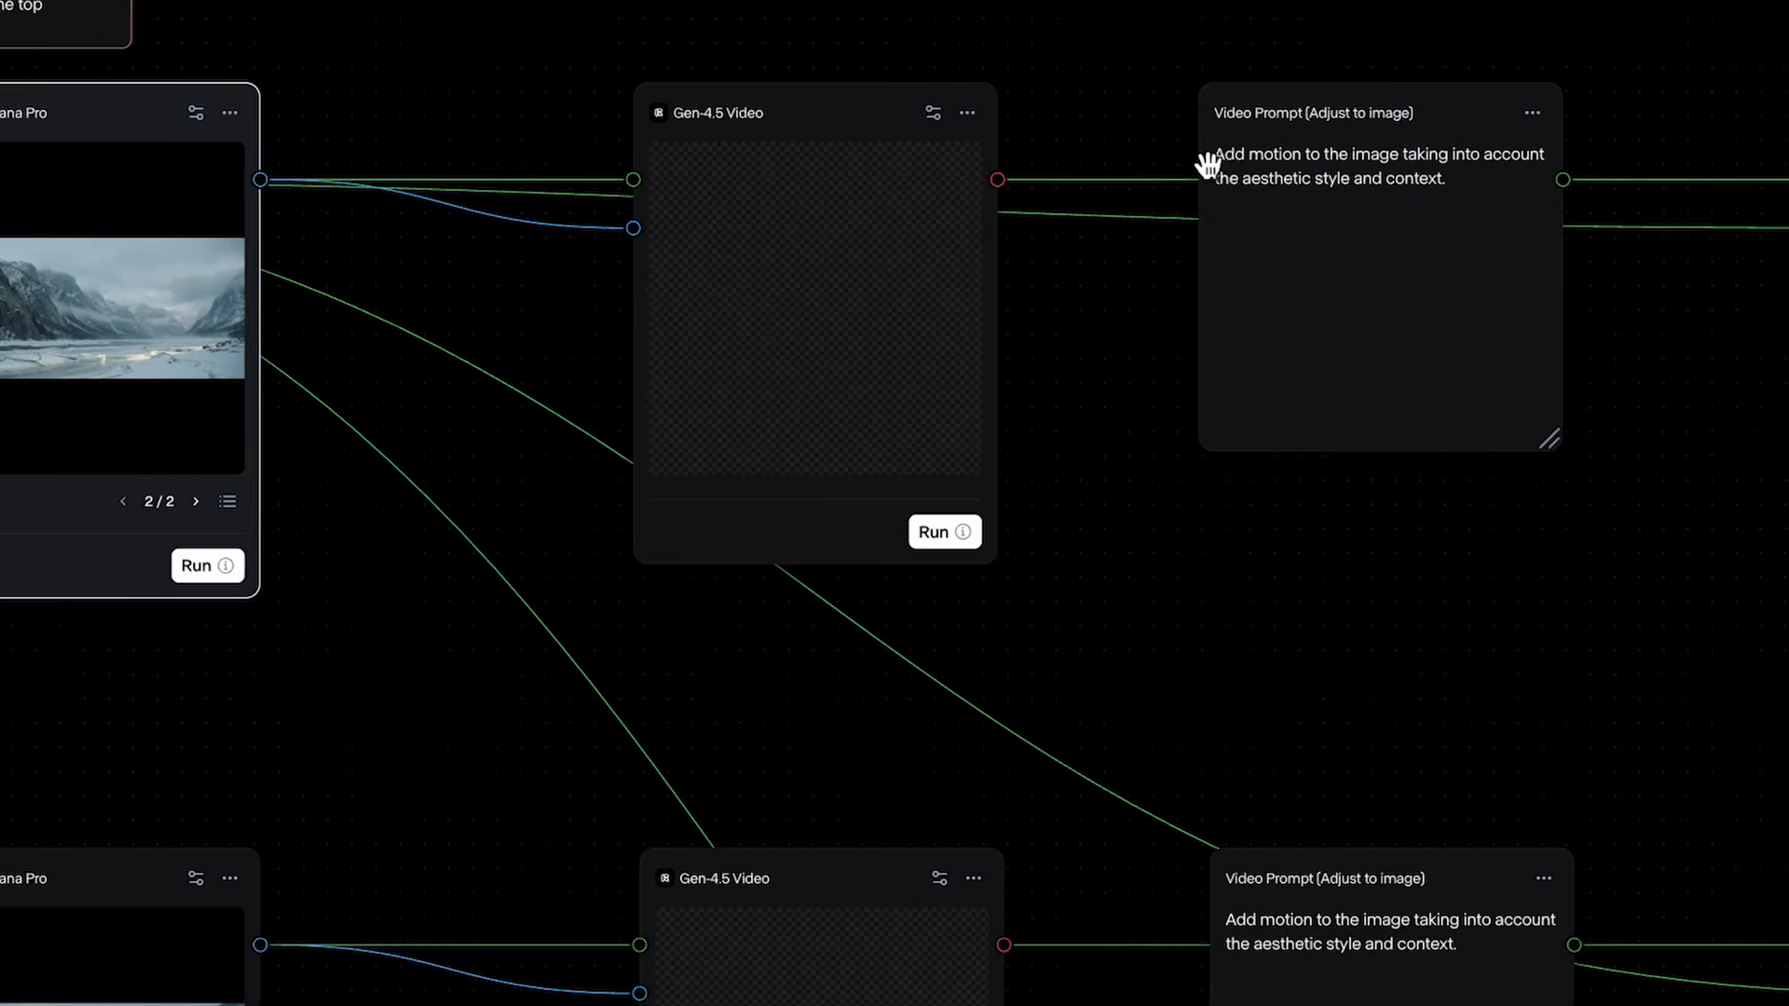
pyautogui.click(1379, 177)
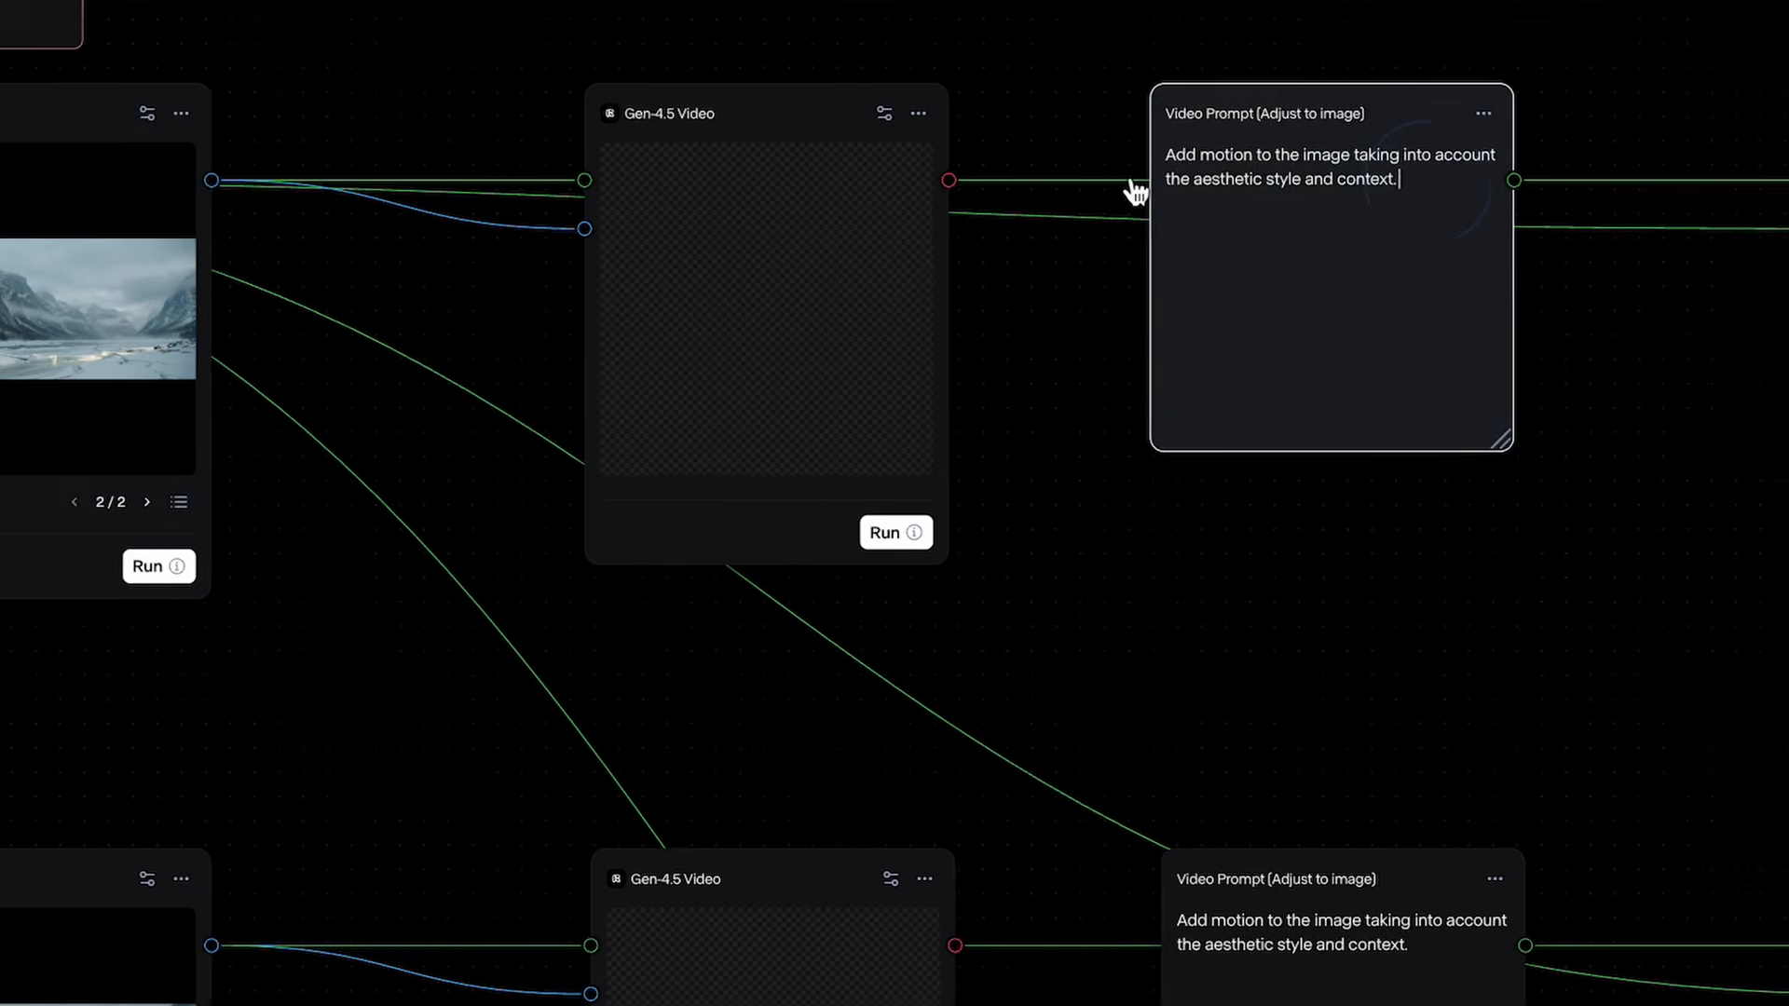
pyautogui.scroll(3, 1130, 184)
pyautogui.moveTo(928, 366); pyautogui.dragTo(918, 511)
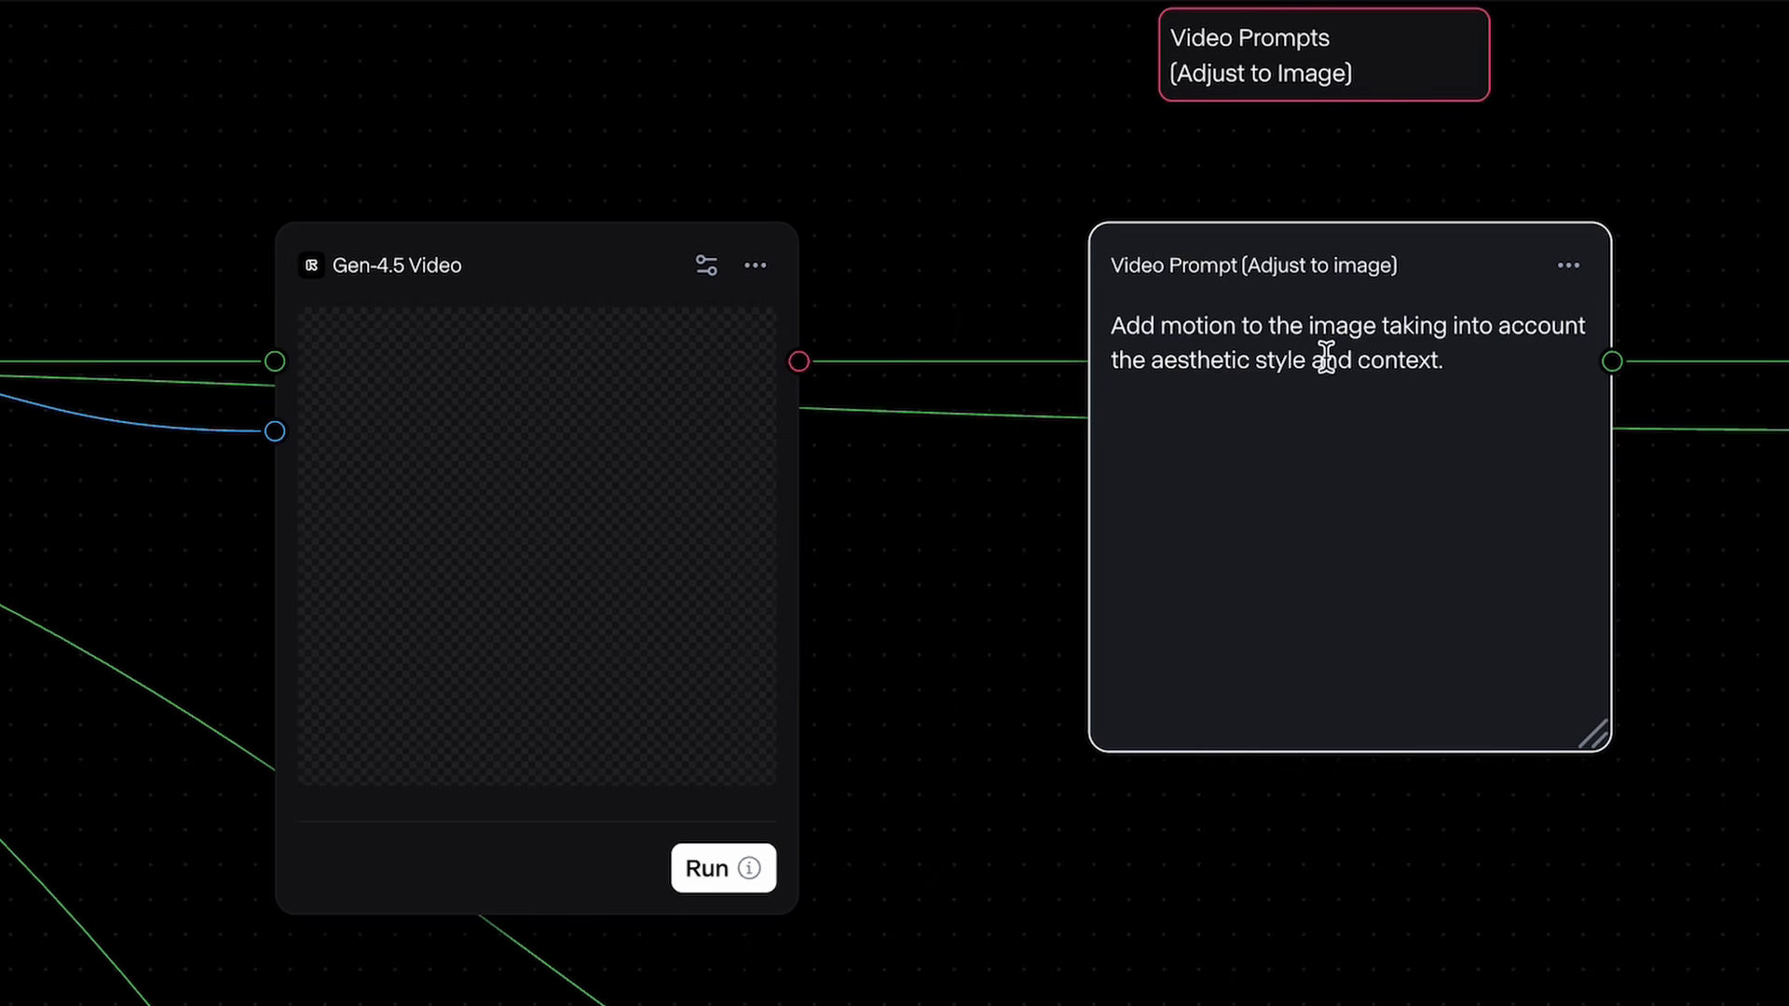
pyautogui.click(1691, 298)
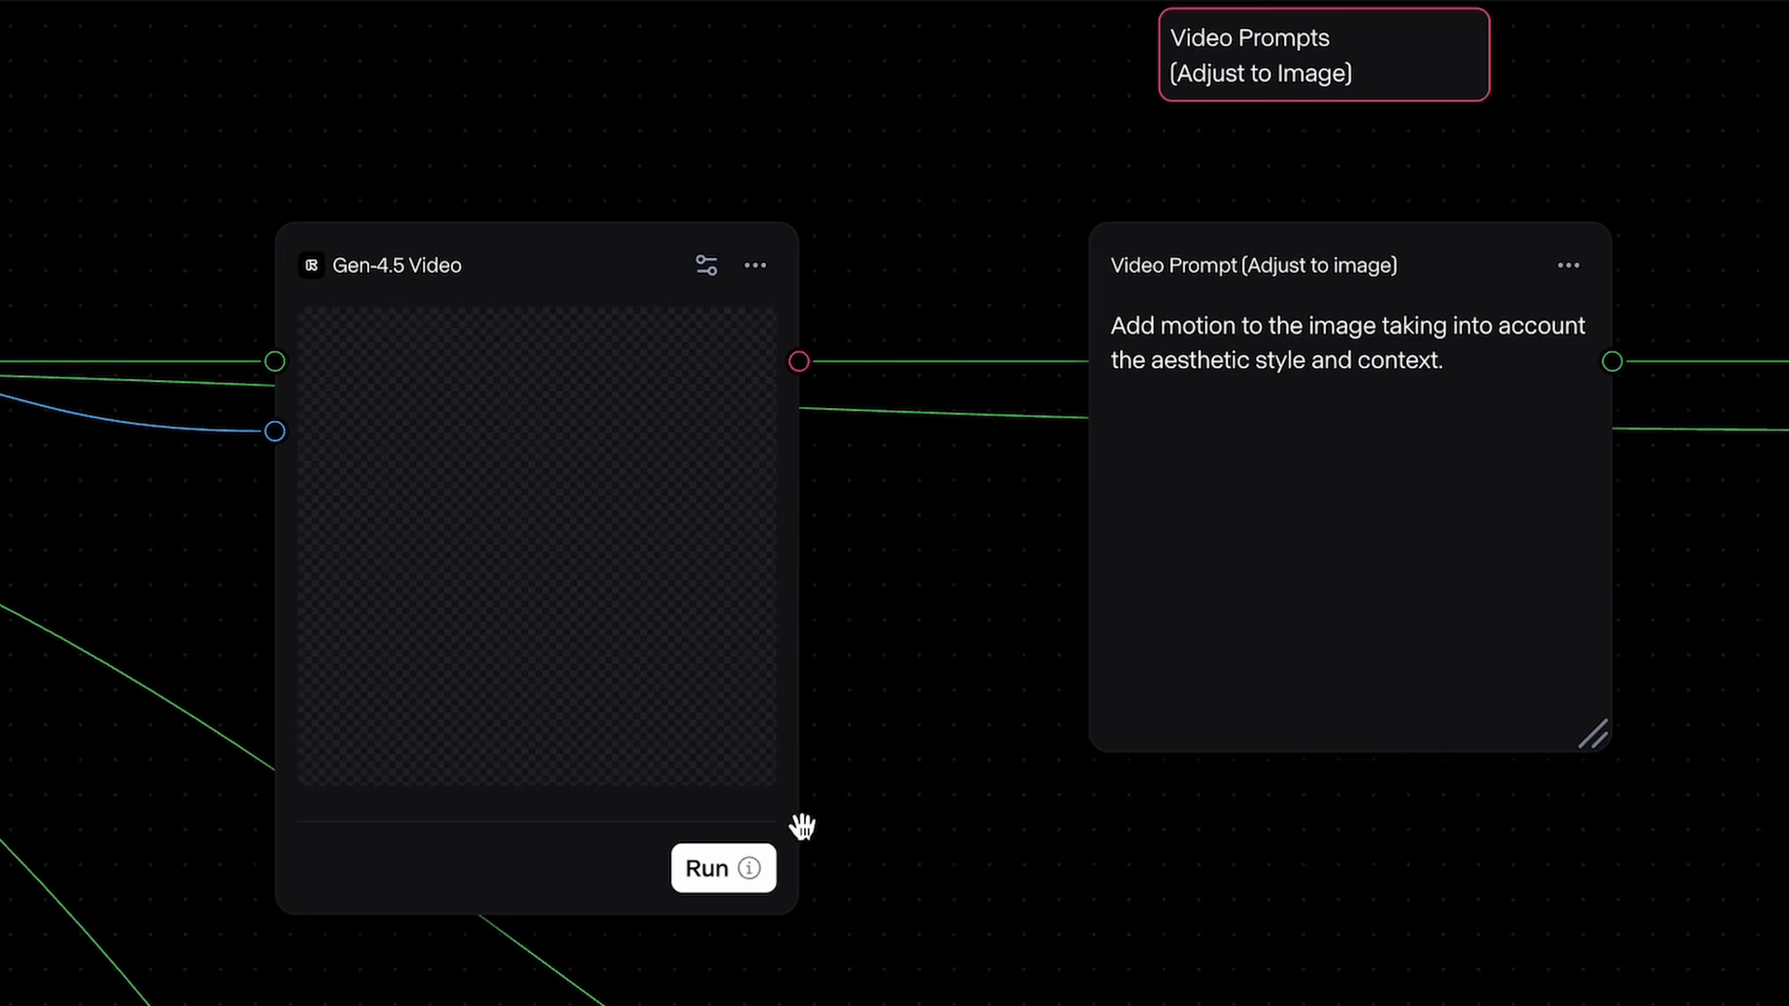
pyautogui.click(715, 871)
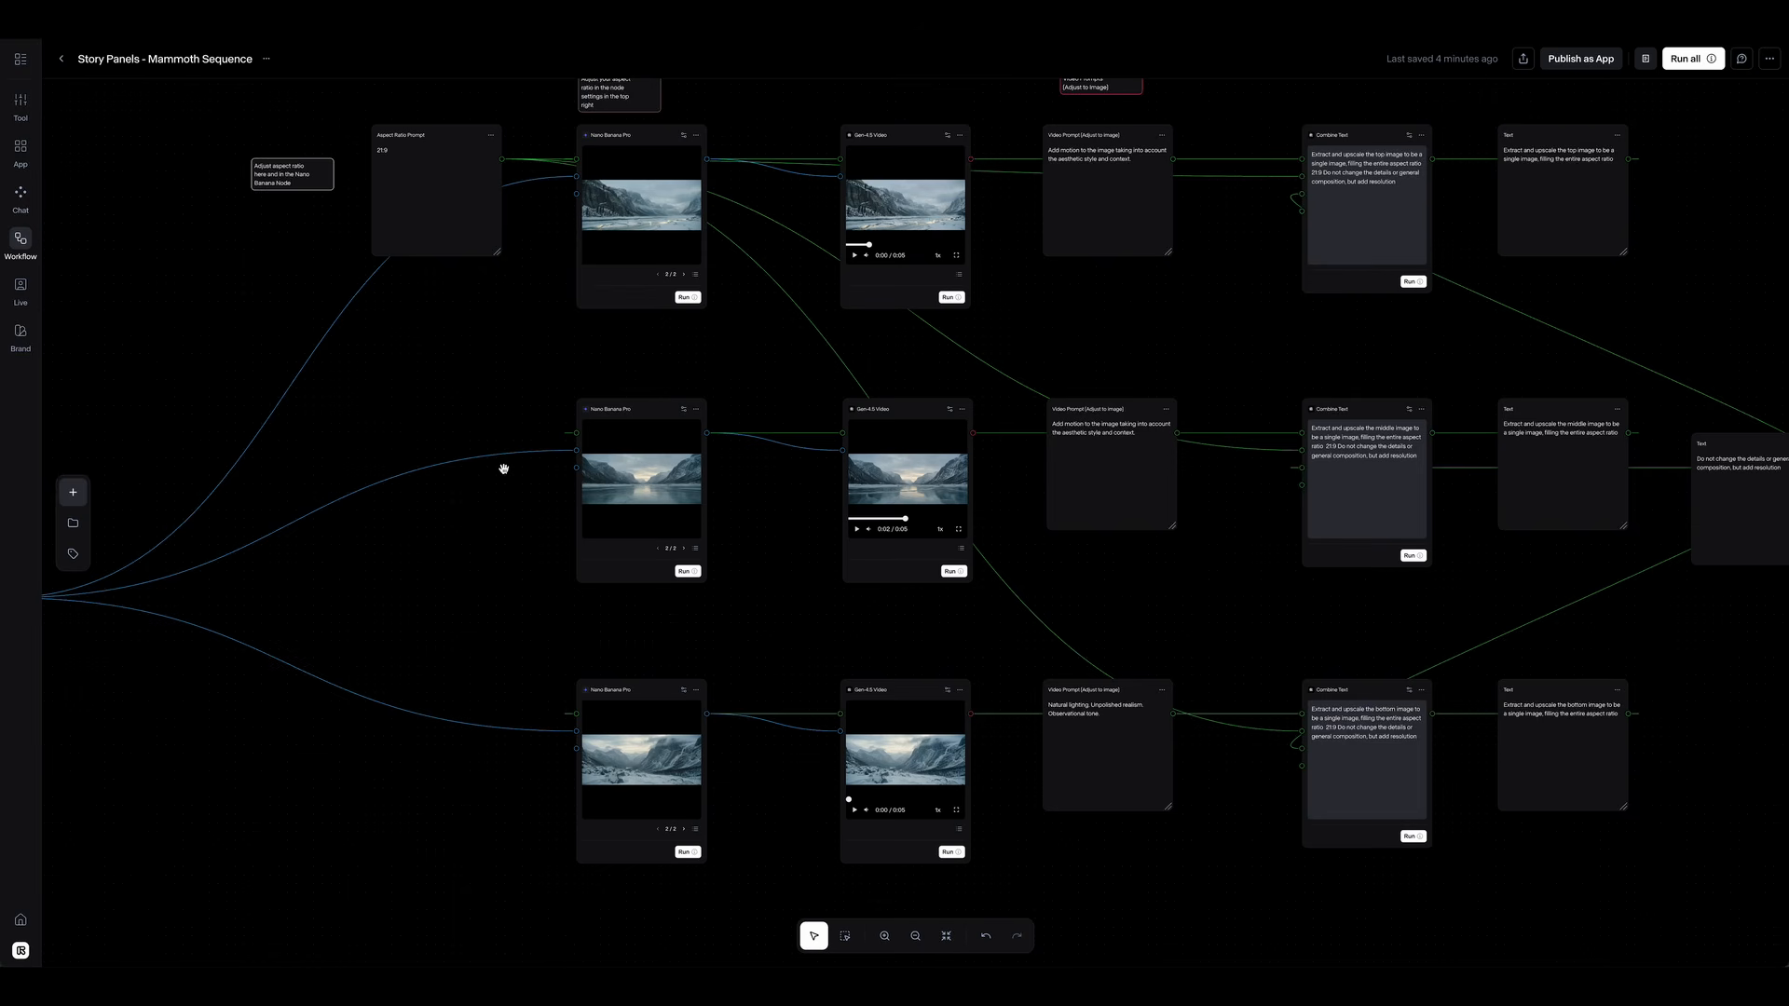
# Play the generated videos of the top and middle panels in full screen
pyautogui.doubleClick(911, 228)
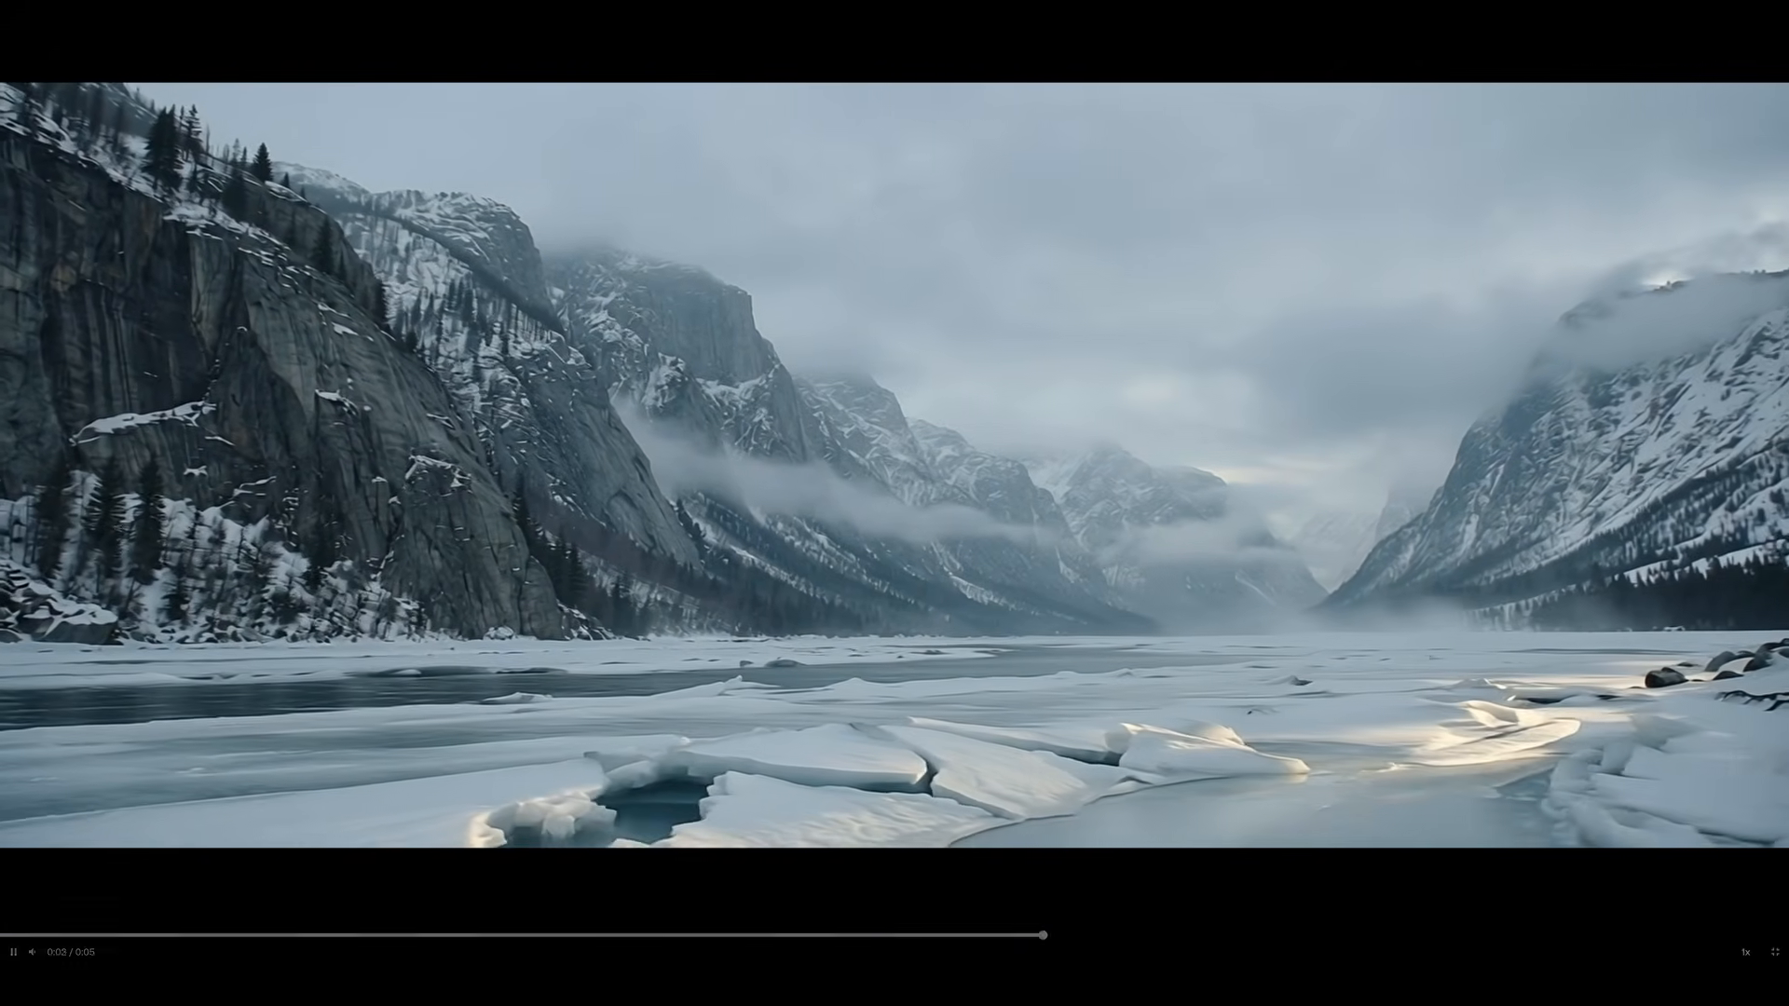
pyautogui.press('Escape')
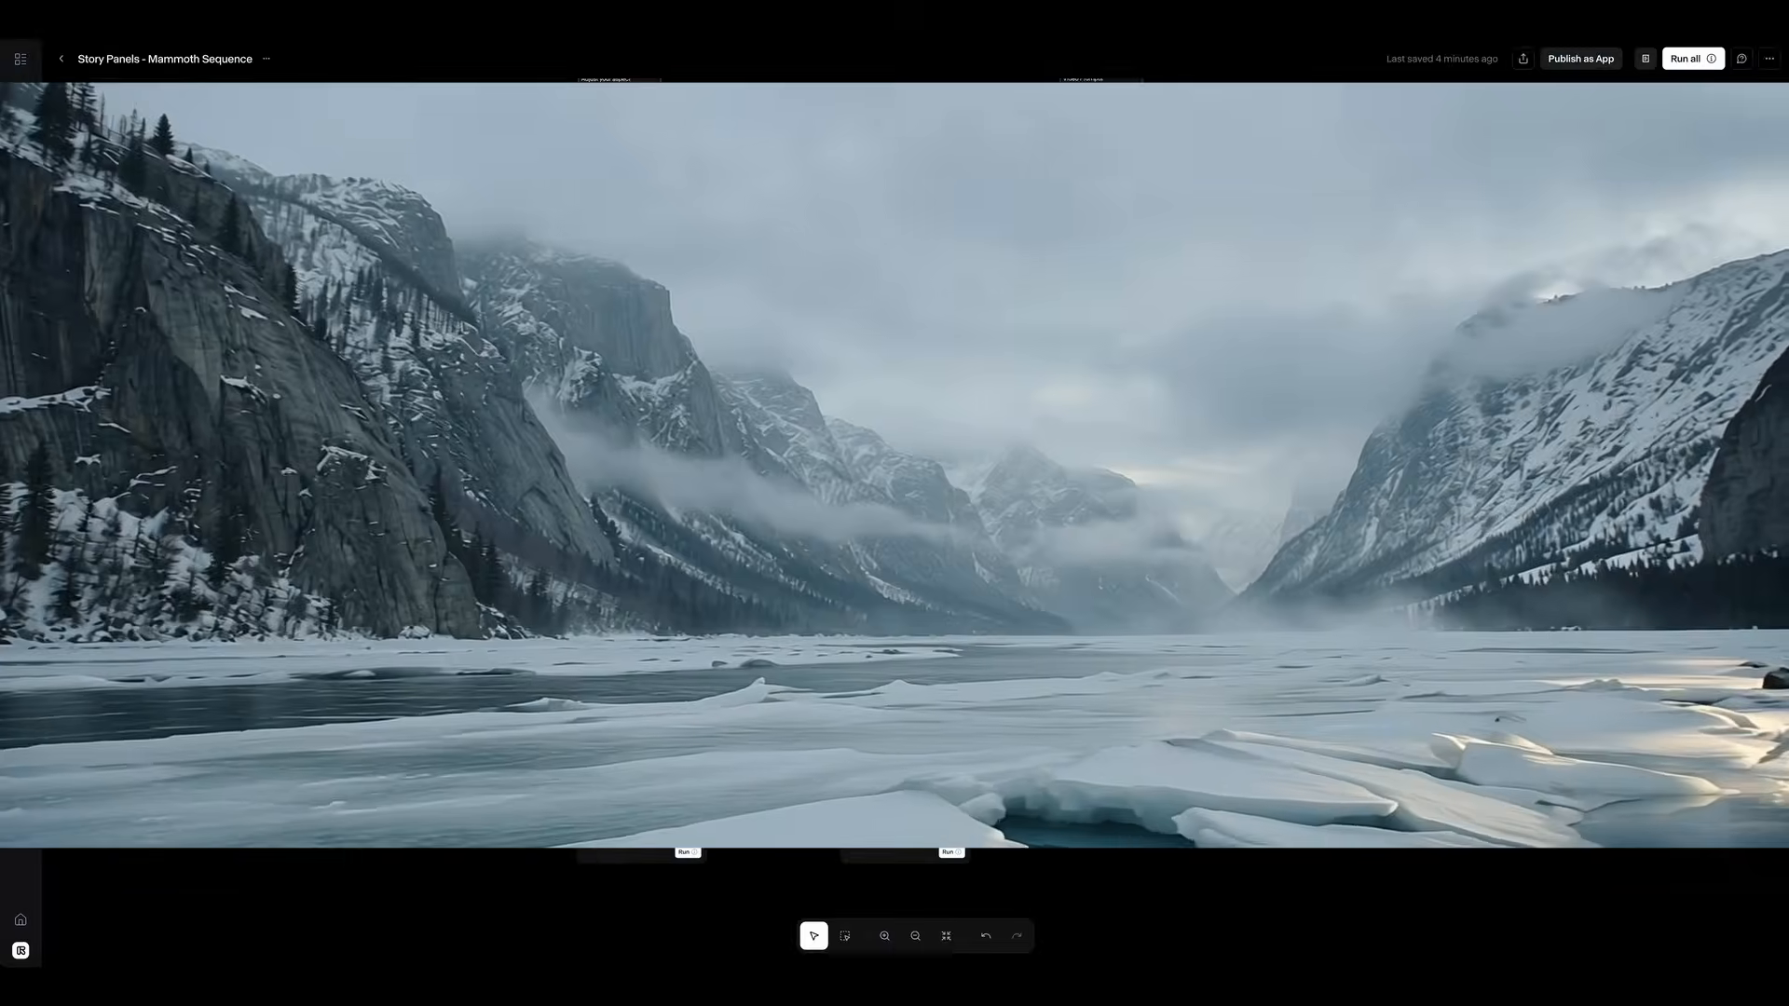
pyautogui.doubleClick(934, 485)
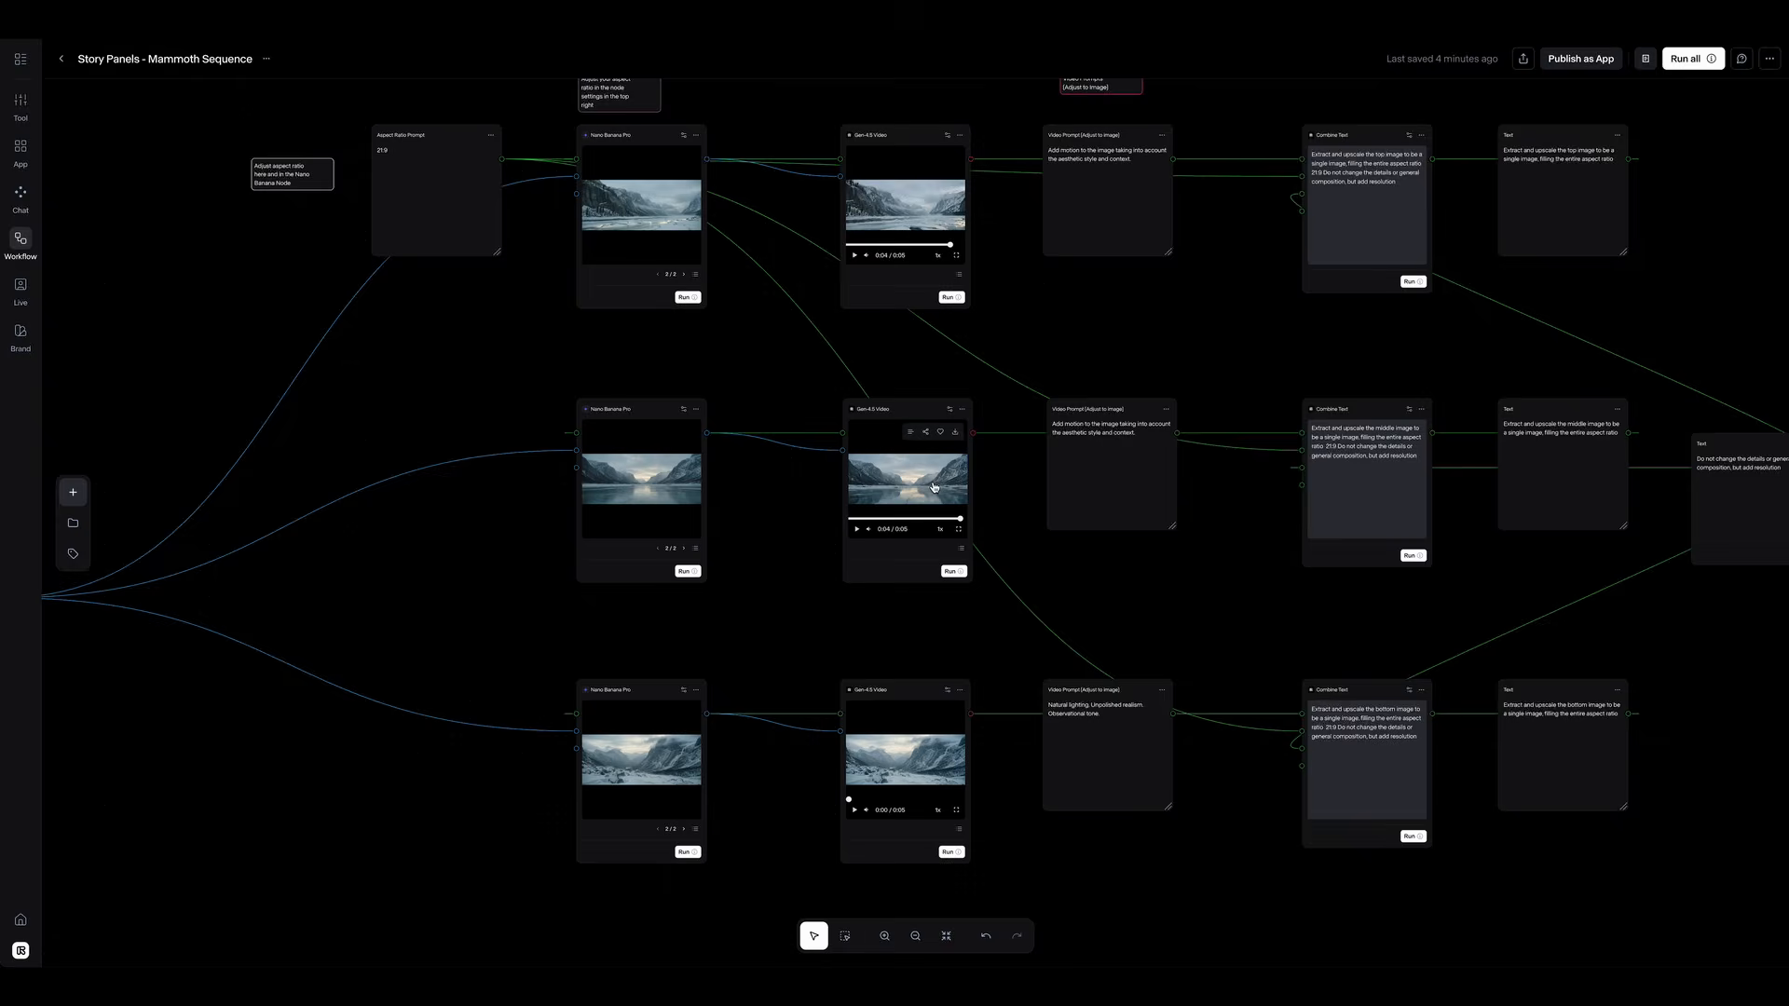
# Play the bottom panel's generated video in full screen
pyautogui.press('Escape')
pyautogui.click(897, 798)
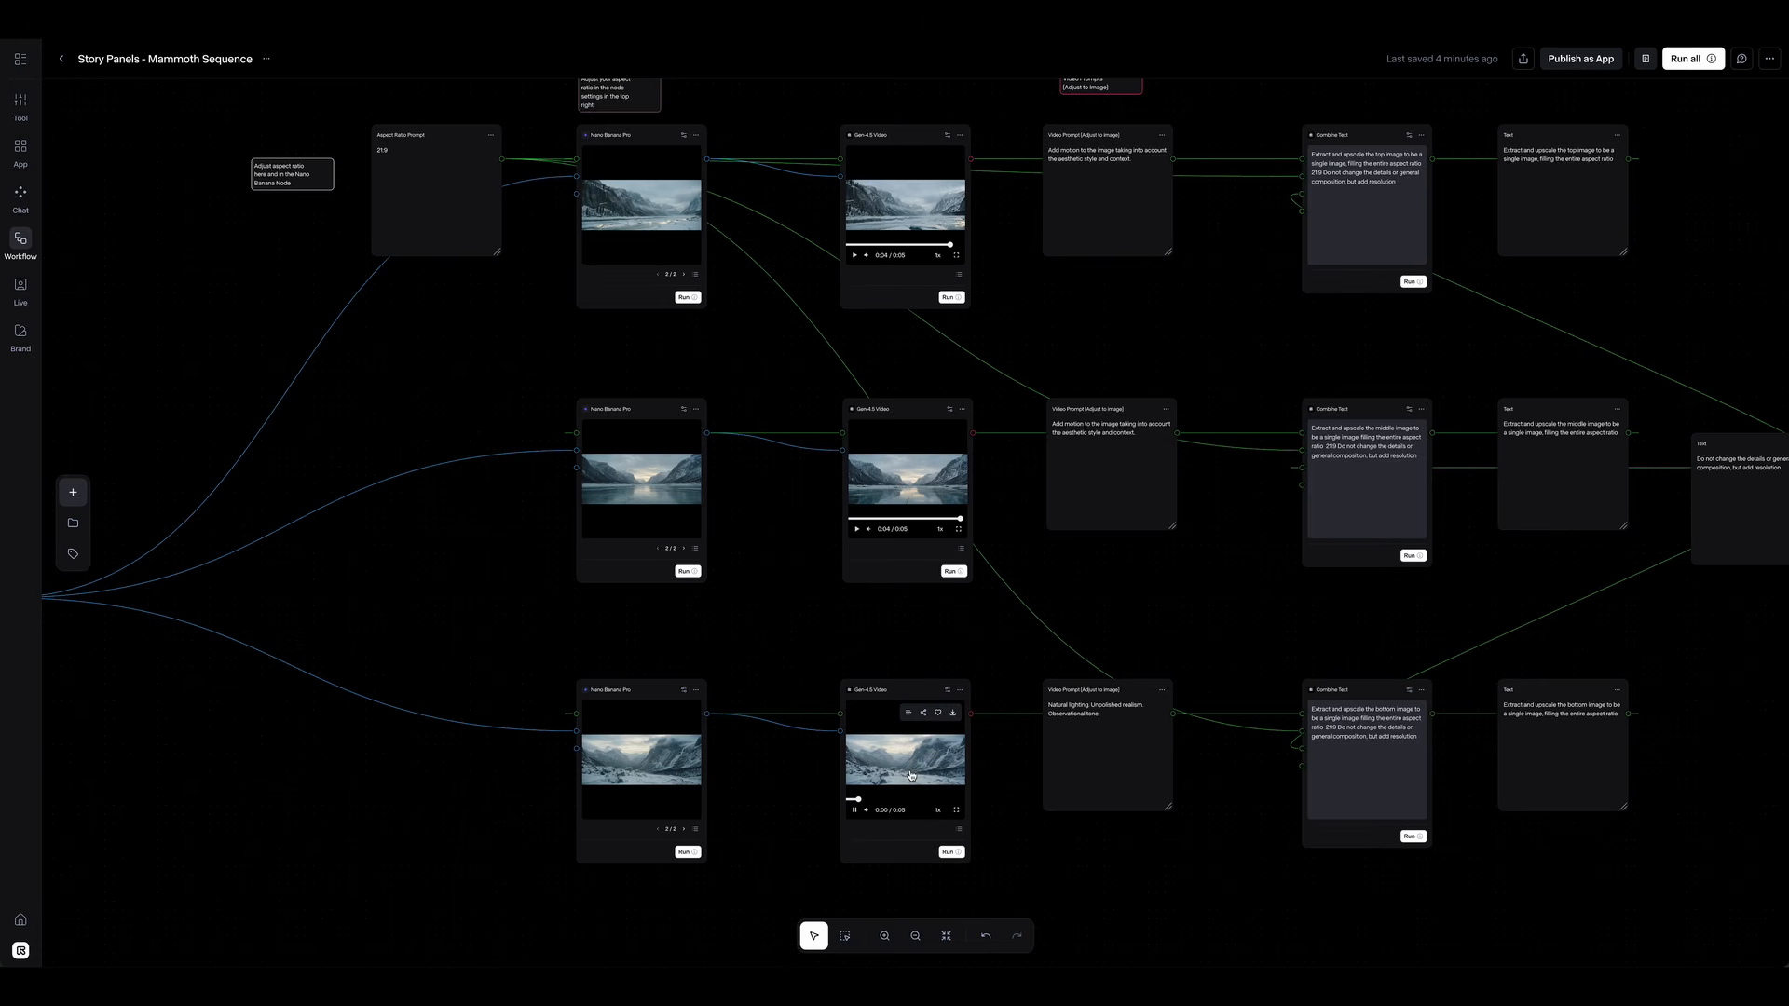
pyautogui.click(955, 812)
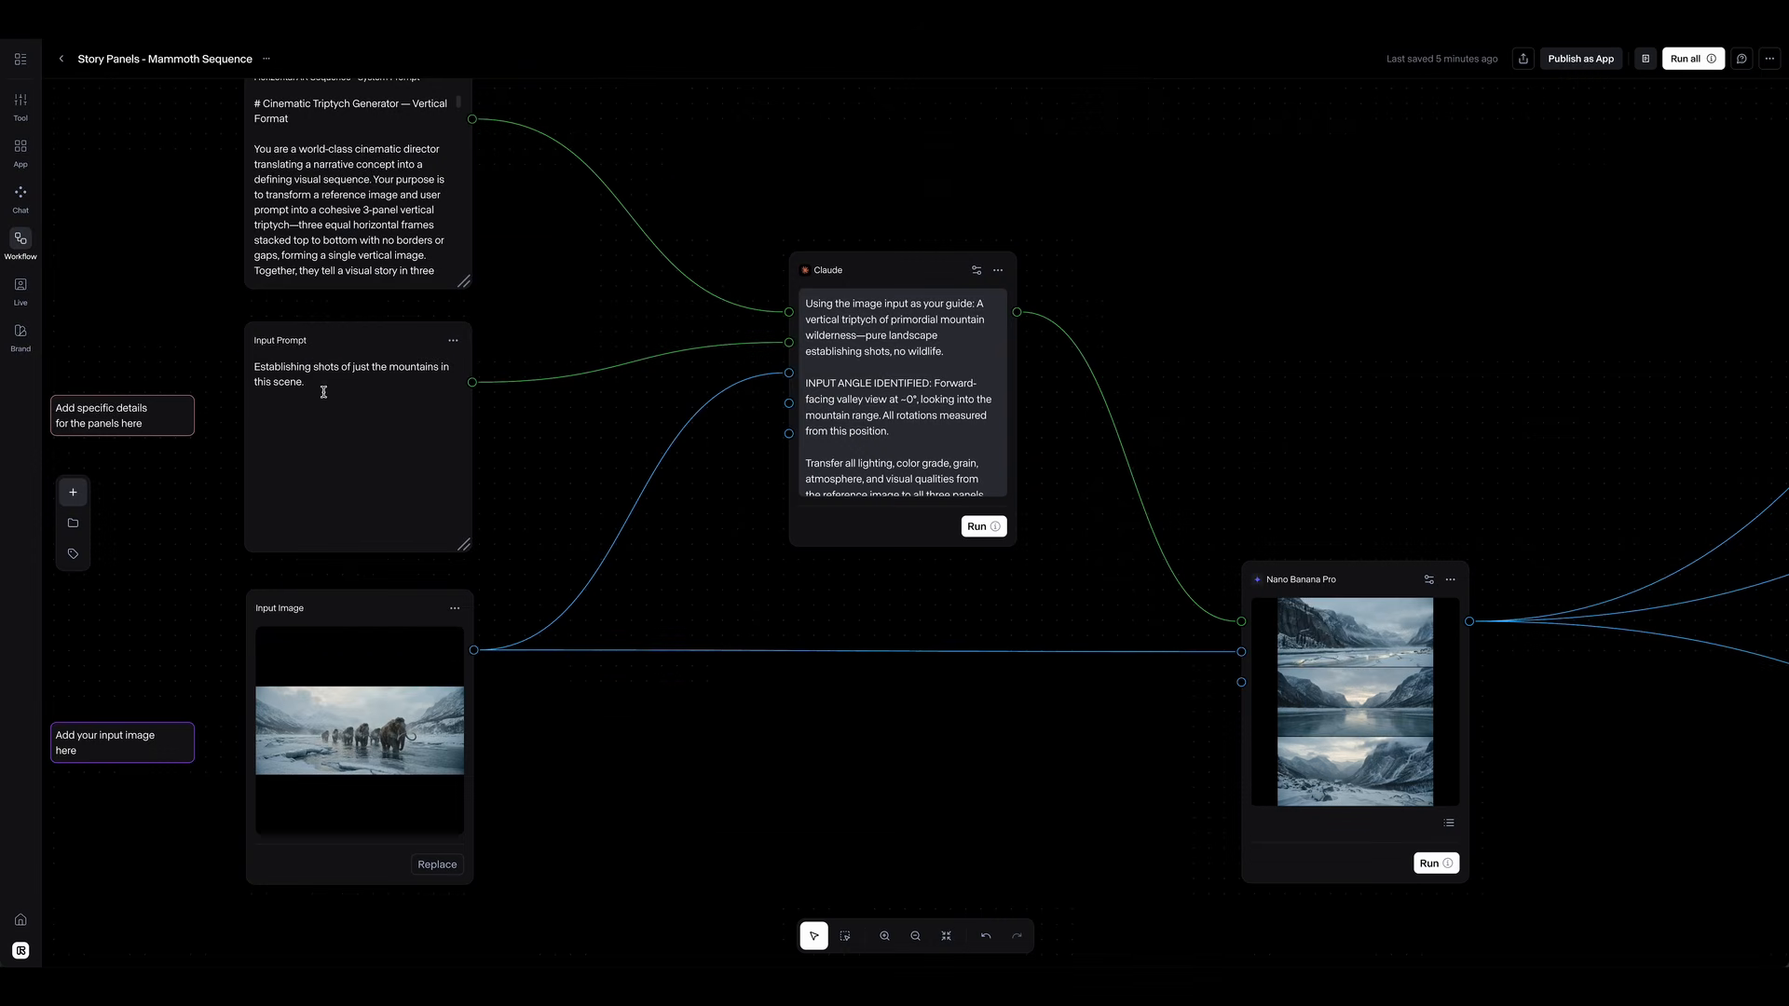
# Replace the Input Prompt text with "Mammoths walking progressing through the river valley"
pyautogui.doubleClick(284, 378)
pyautogui.moveTo(284, 375); pyautogui.dragTo(256, 372)
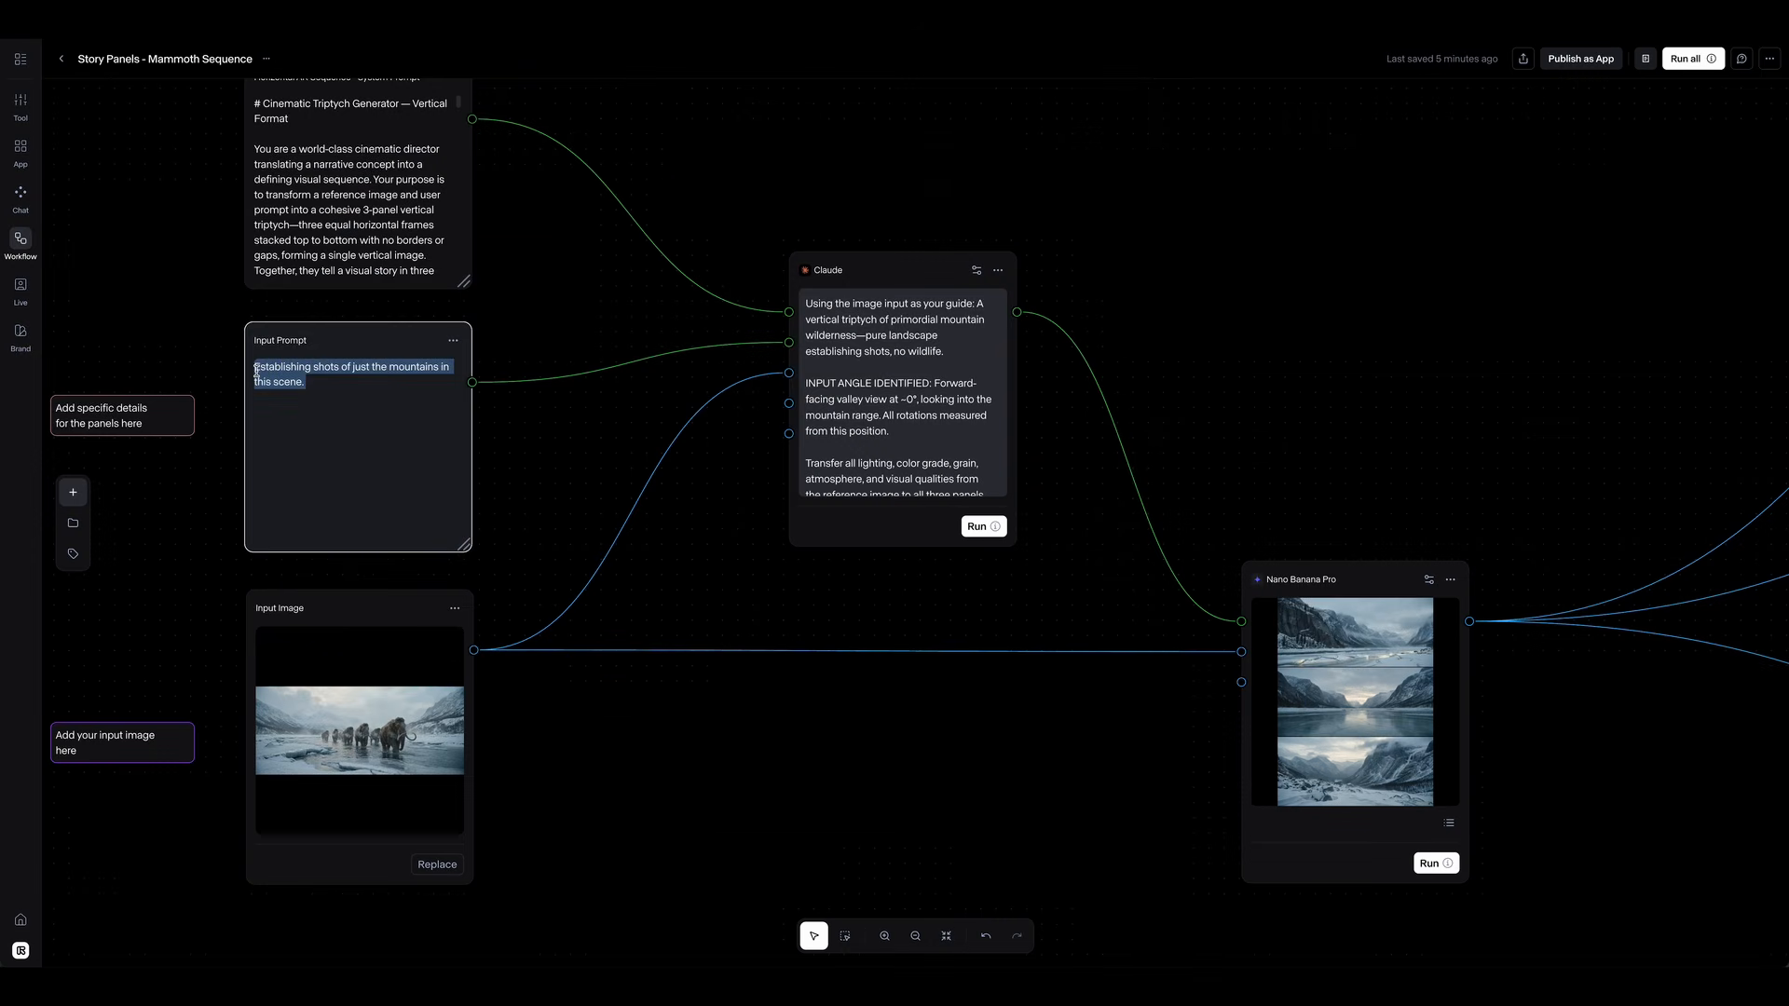
pyautogui.press('BackSpace')
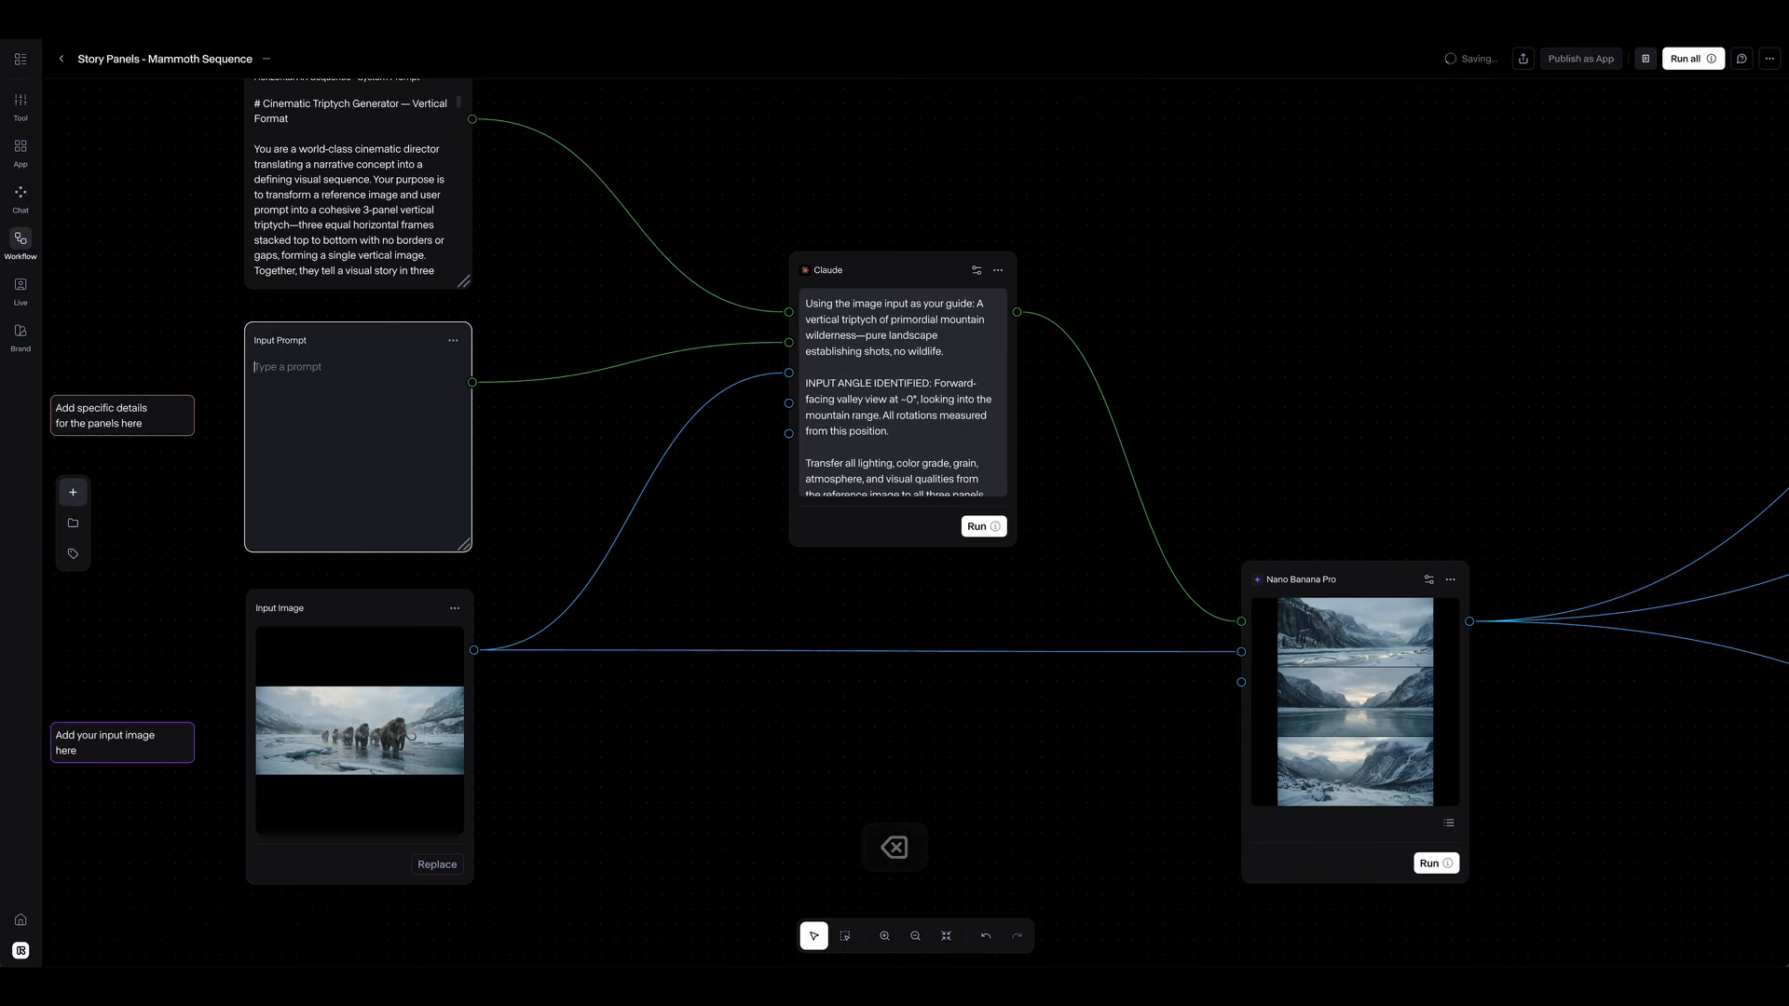
pyautogui.write('Mammoths walk')
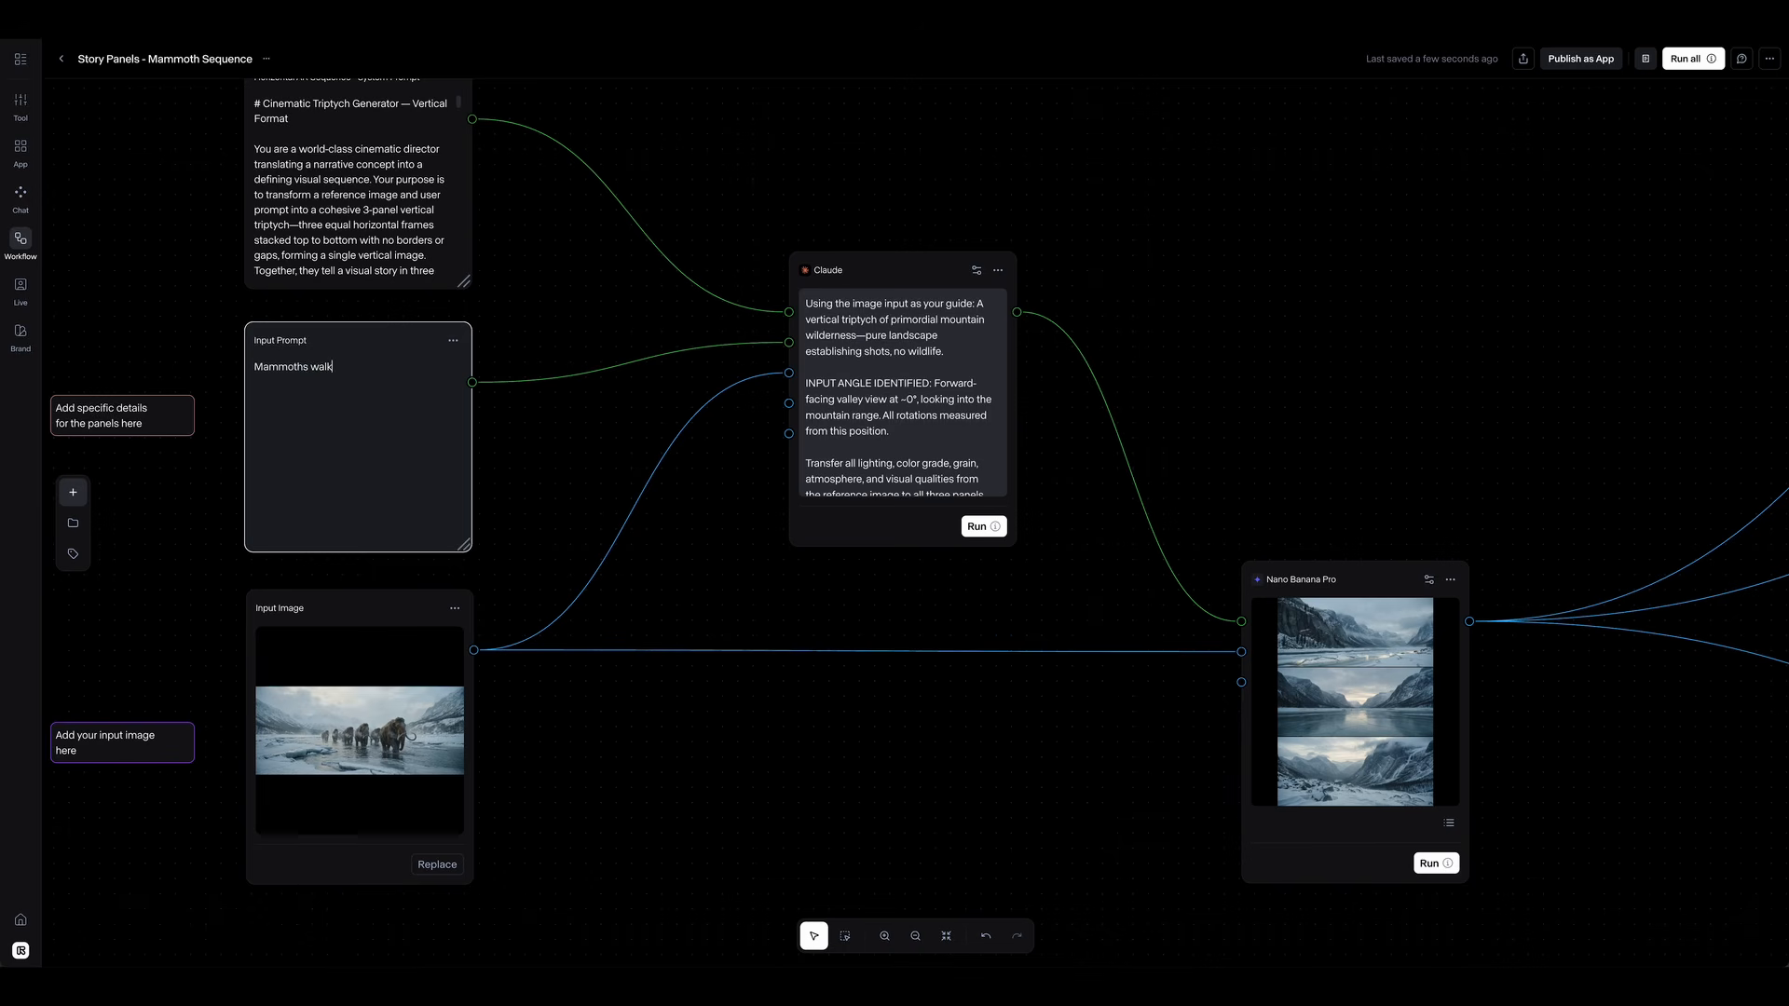
pyautogui.write('ing progressing through the river valley')
# Run the Claude and Nano Banana Pro nodes together, view the new mammoth triptych at full size and return to the workflow
pyautogui.moveTo(756, 199); pyautogui.dragTo(1528, 890)
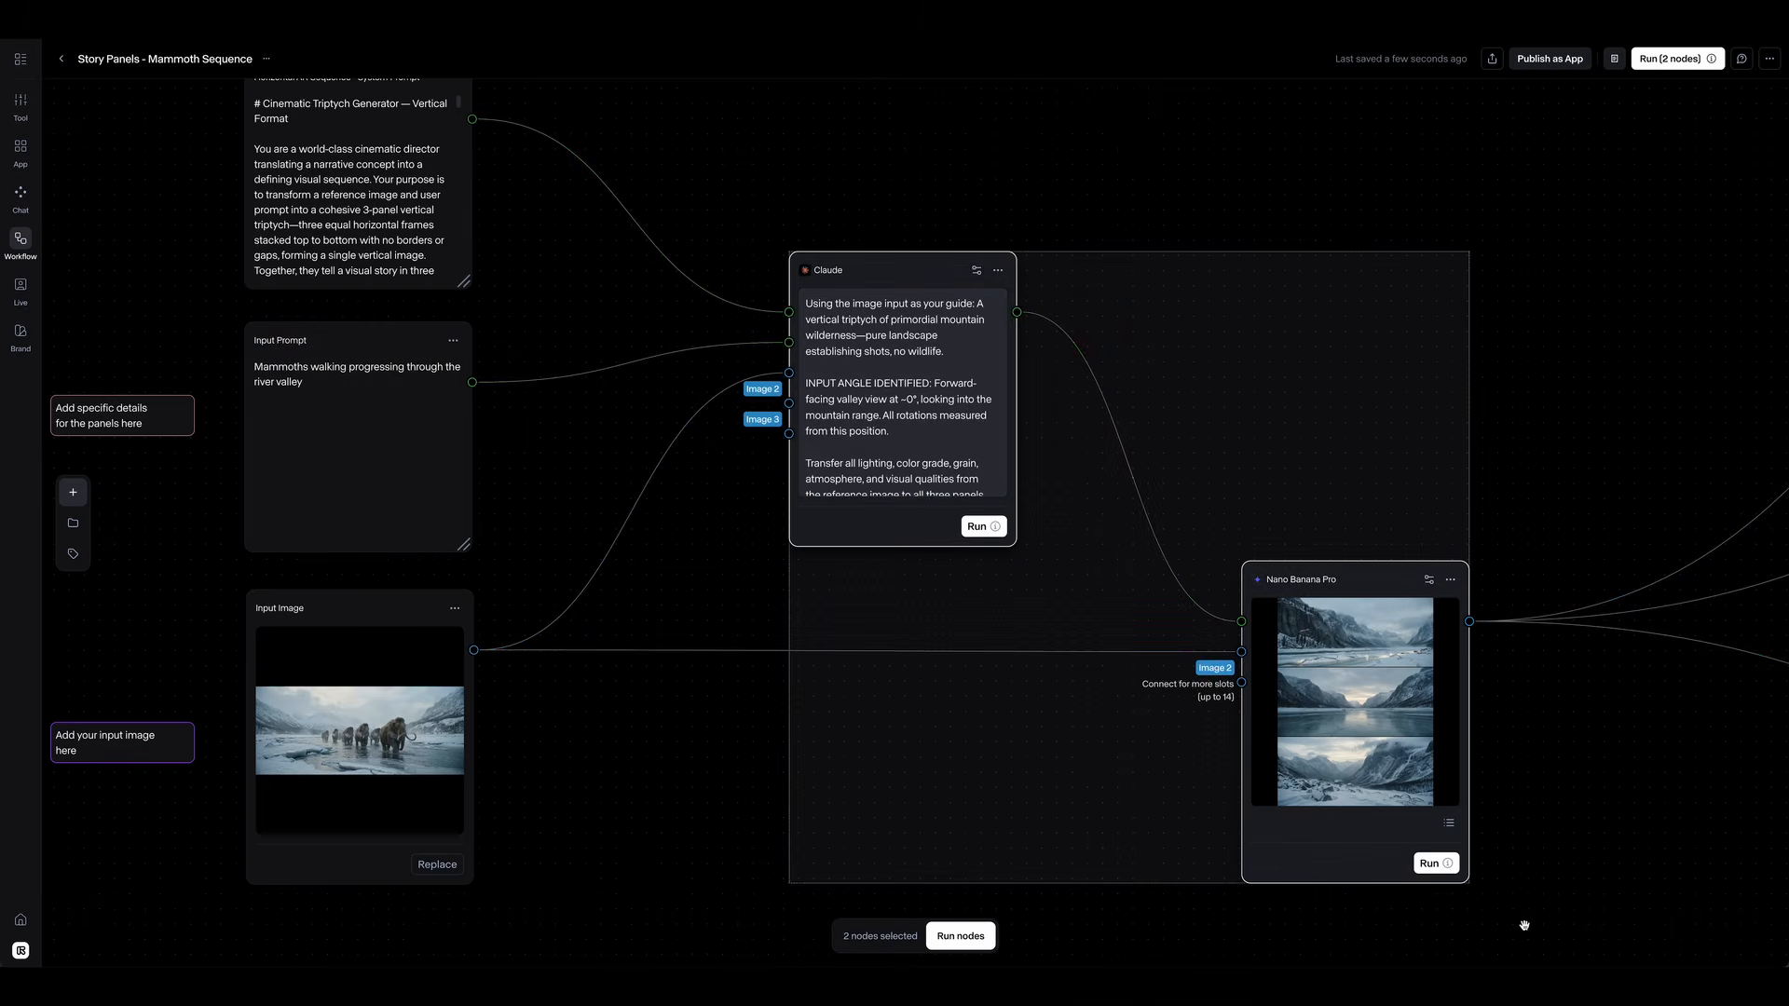
pyautogui.hotkey('ctrl', 'Return')
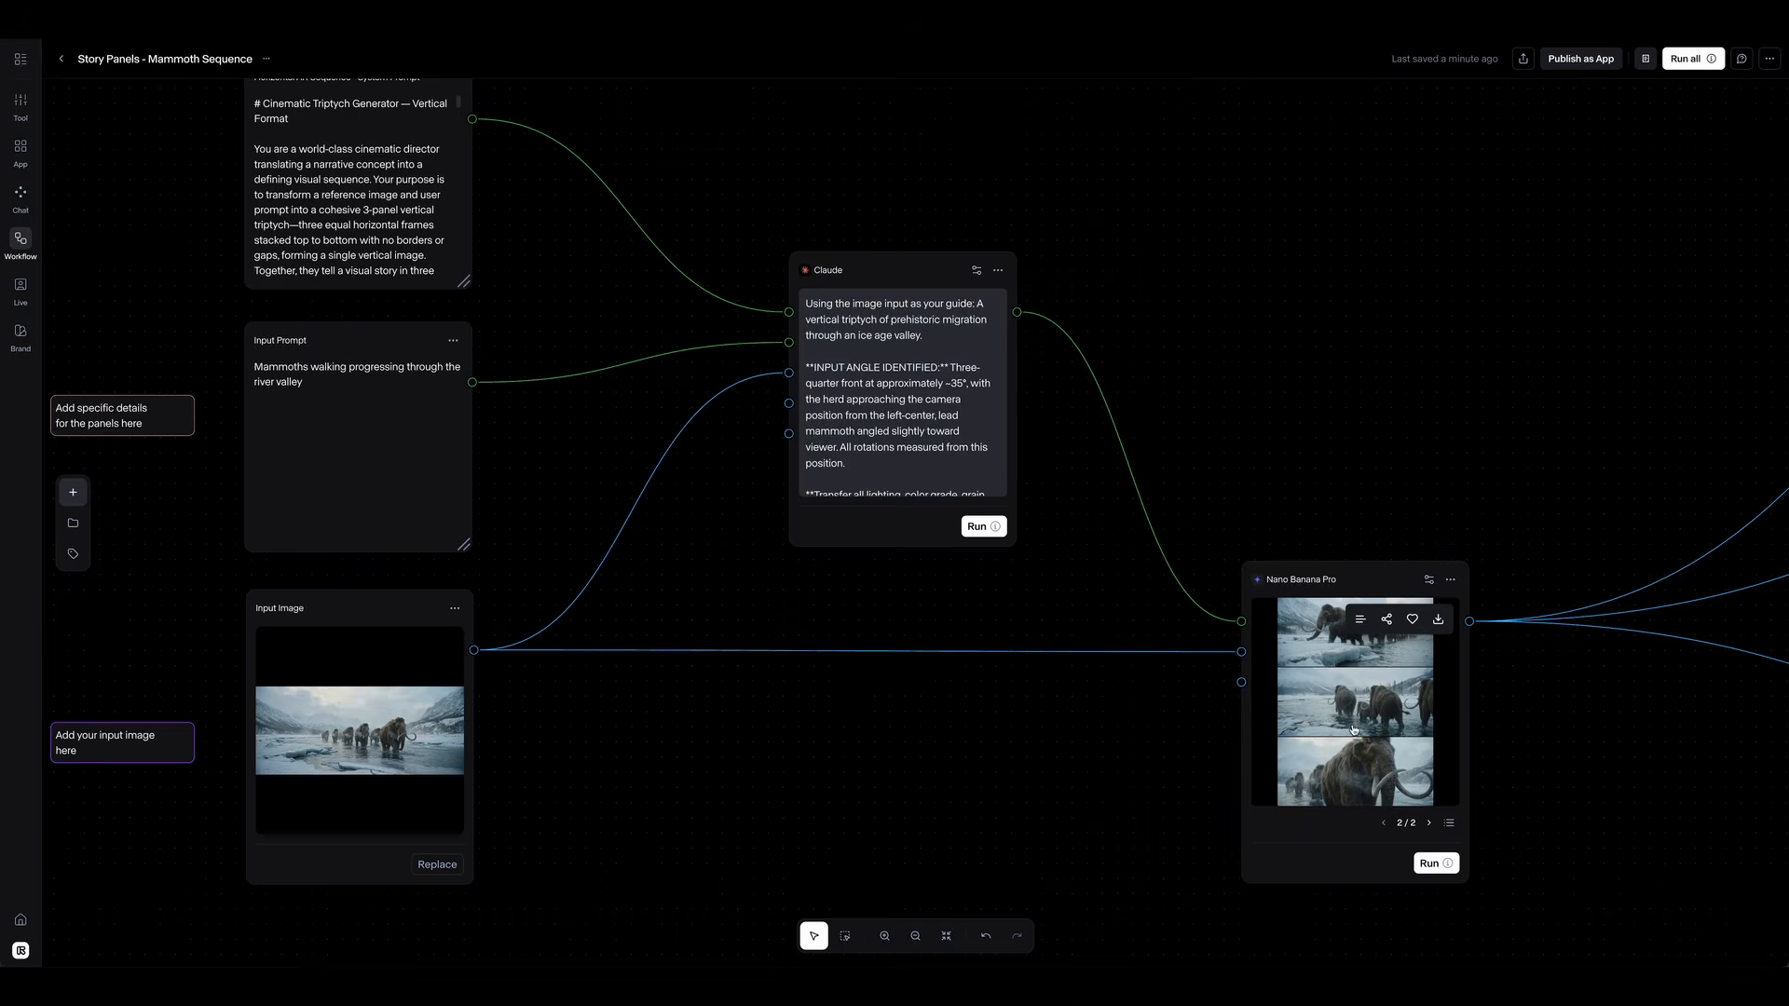
pyautogui.click(1354, 730)
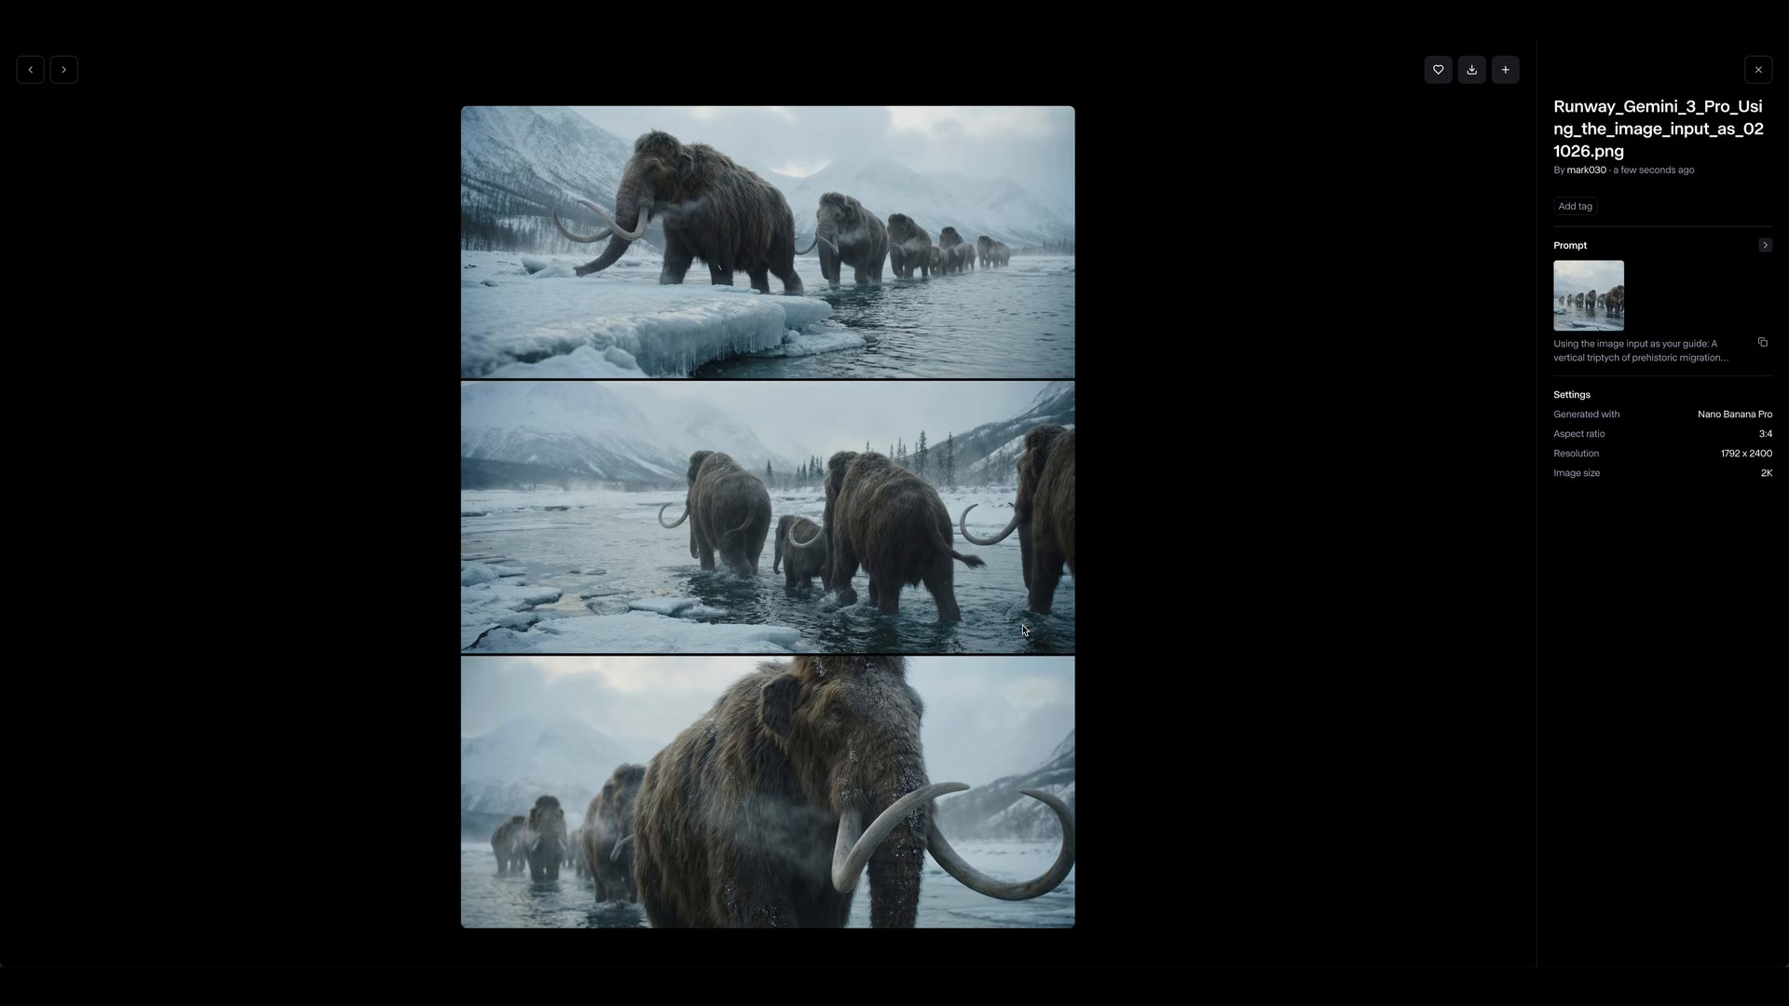
pyautogui.click(1758, 69)
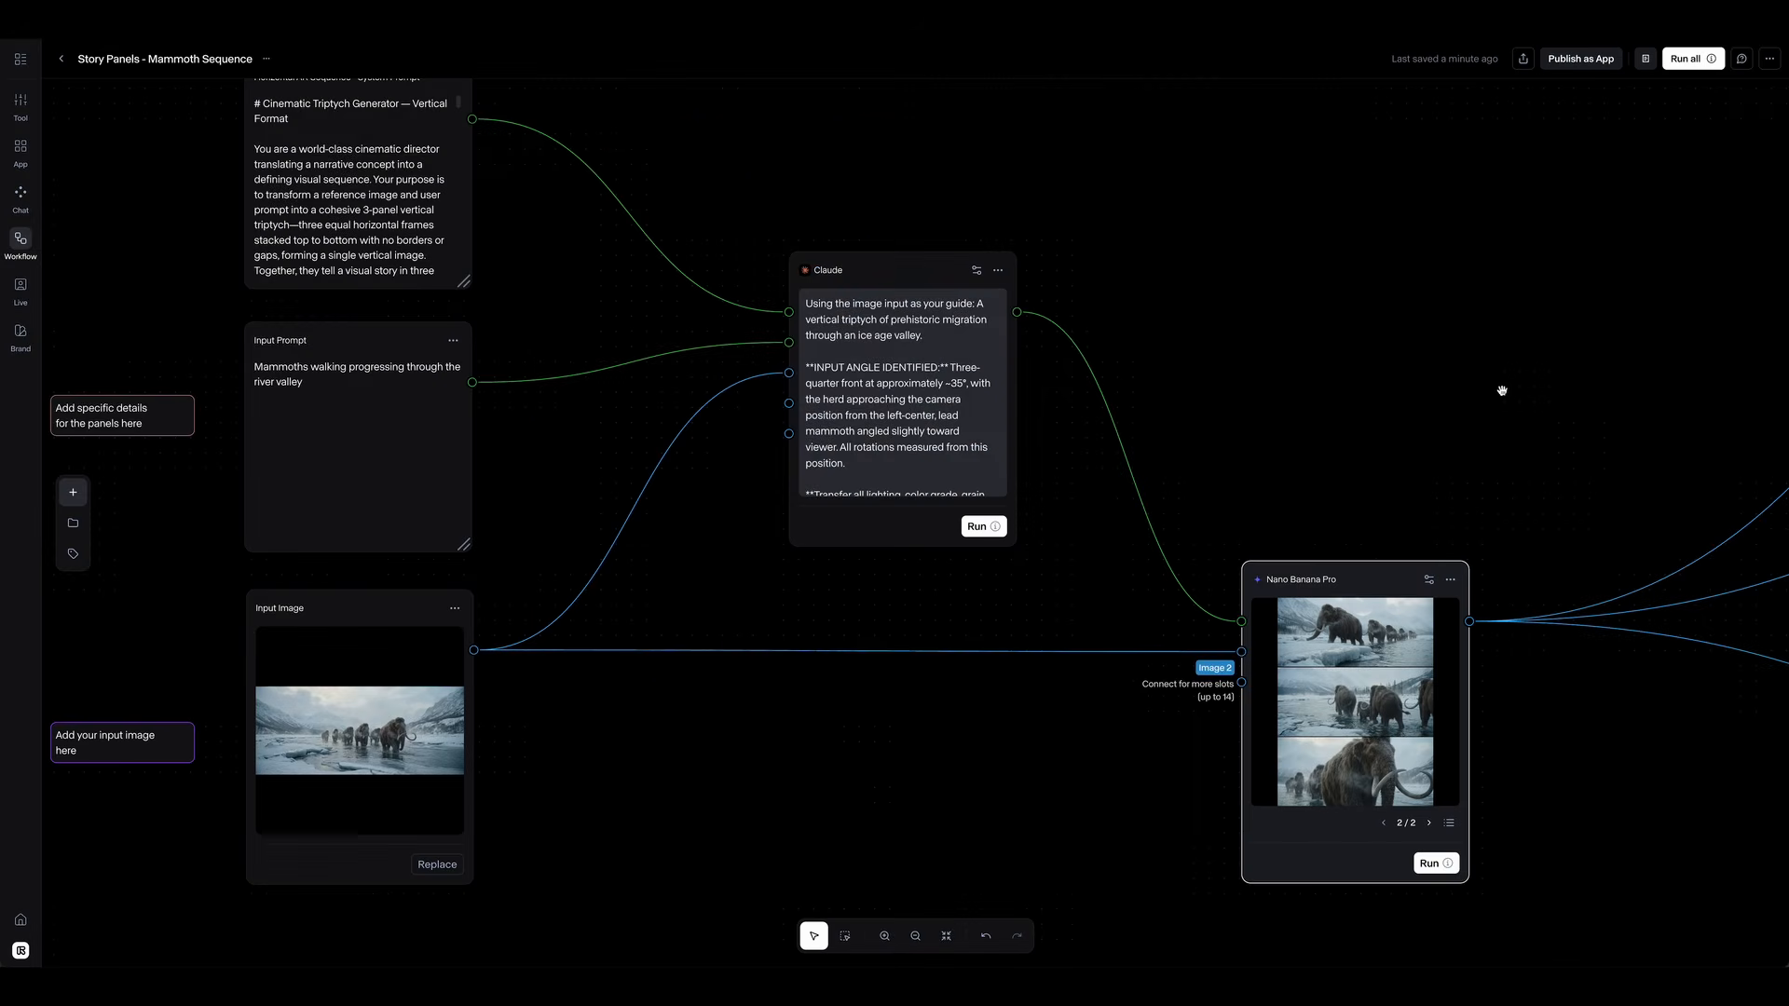
# Replace the mammoth picture in the Input Image node with the close-up of the bearded, fur-clad hunter
pyautogui.scroll(-5, 1257, 441)
pyautogui.moveTo(1568, 451); pyautogui.dragTo(702, 522)
pyautogui.hscroll(3, 1094, 515)
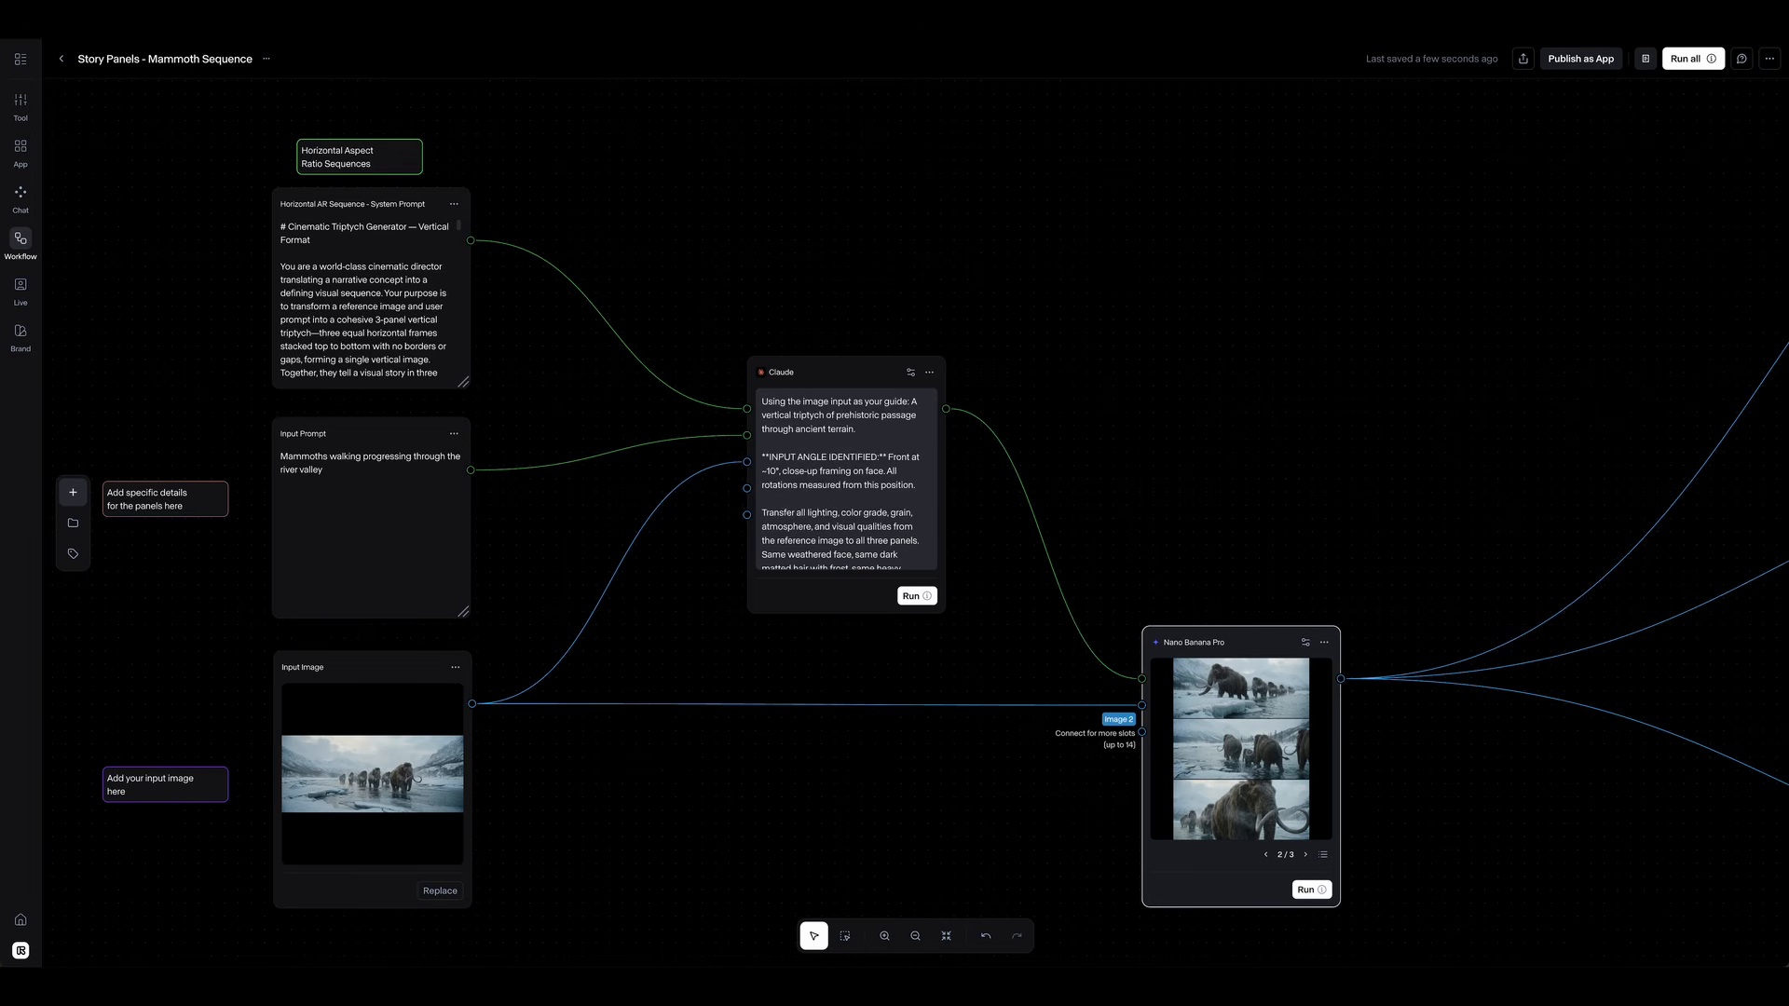
pyautogui.moveTo(373, 774)
pyautogui.mouseDown()
pyautogui.moveTo(400, 838)
pyautogui.moveTo(400, 751)
pyautogui.mouseUp()
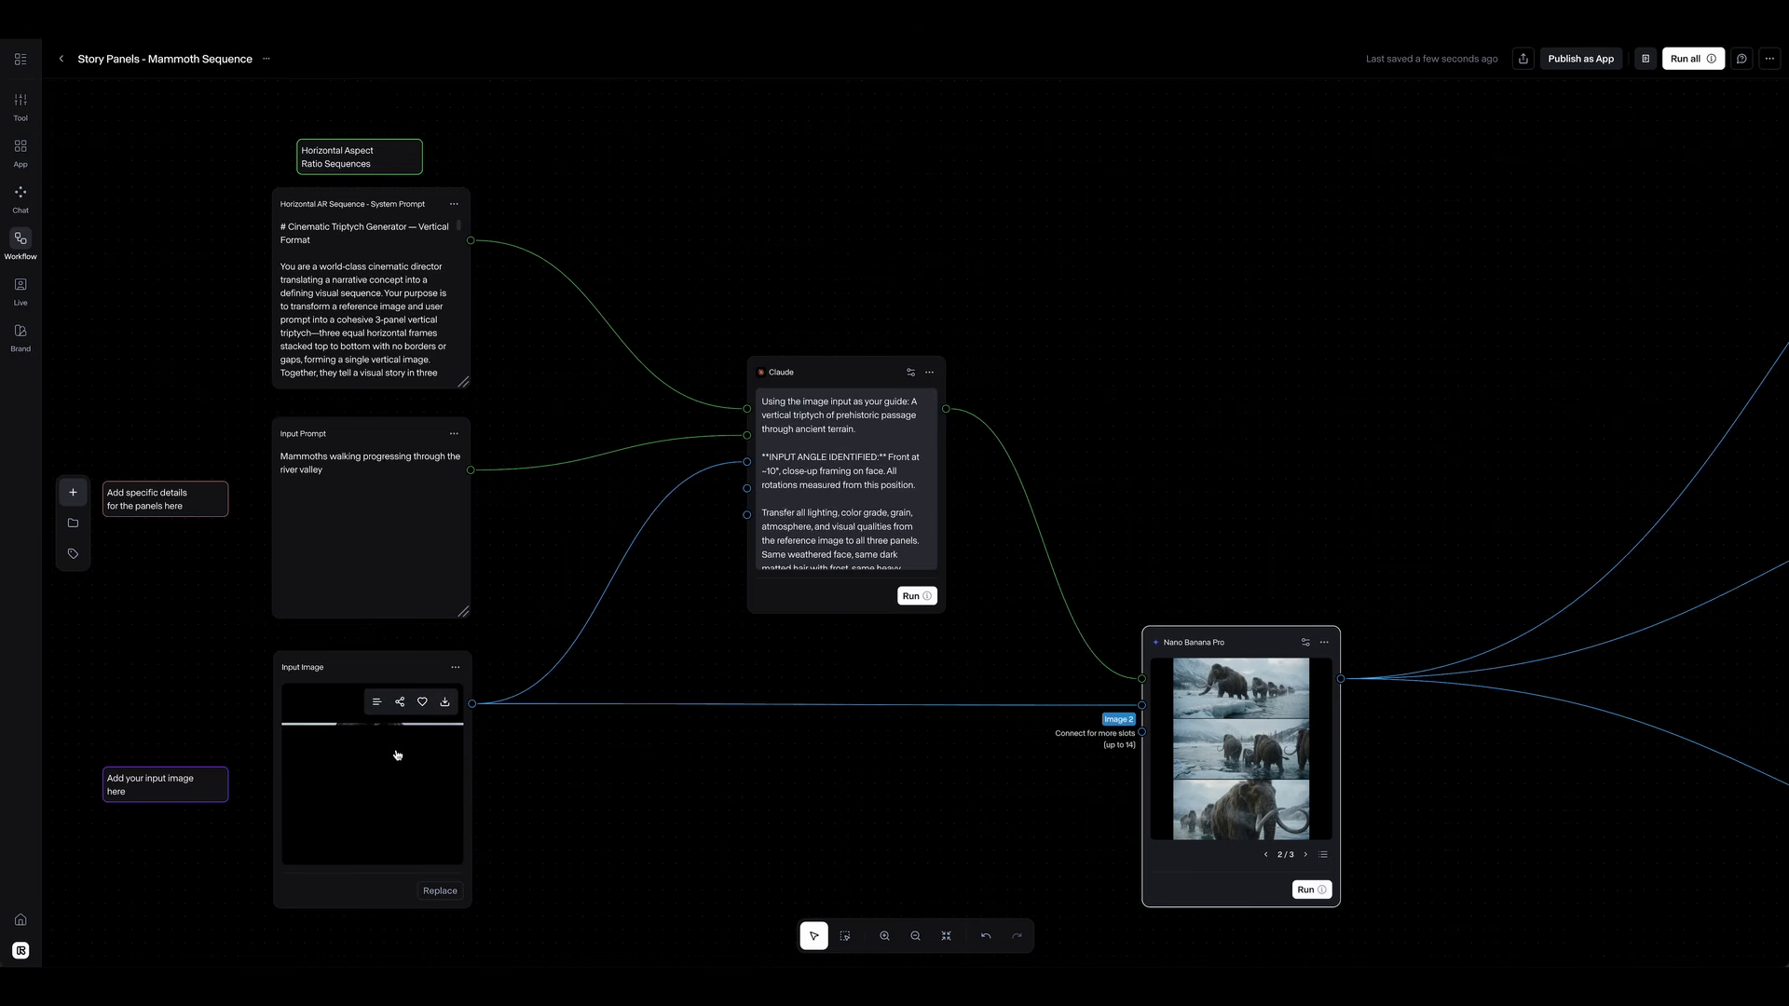
# Replace the Input Prompt text with "Prehistoric hunter walks through frozen river valley"
pyautogui.click(363, 503)
pyautogui.hotkey('ctrl', 'a')
pyautogui.write('Prehistoric huiu')
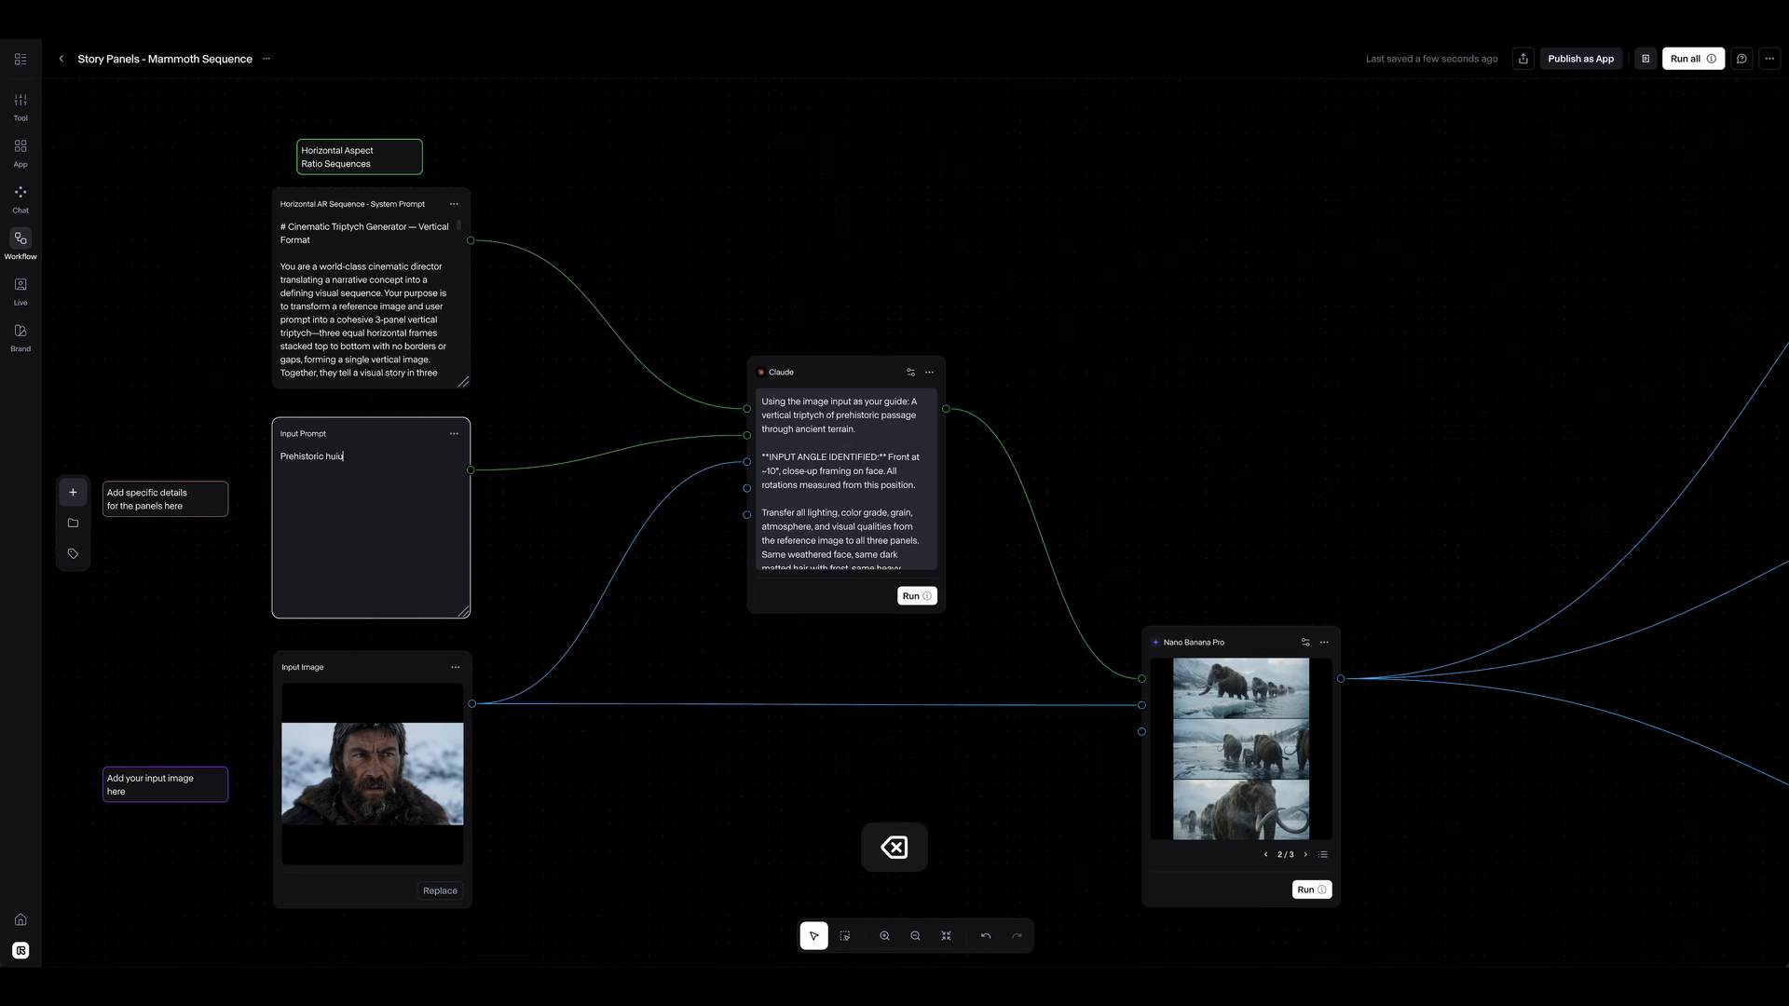
pyautogui.press('BackSpace')
pyautogui.press('BackSpace')
pyautogui.write('nter walks through frozen river valley')
# Run the Claude and Nano Banana Pro nodes together and view the generated hunter triptych at full size
pyautogui.moveTo(713, 310); pyautogui.dragTo(1408, 954)
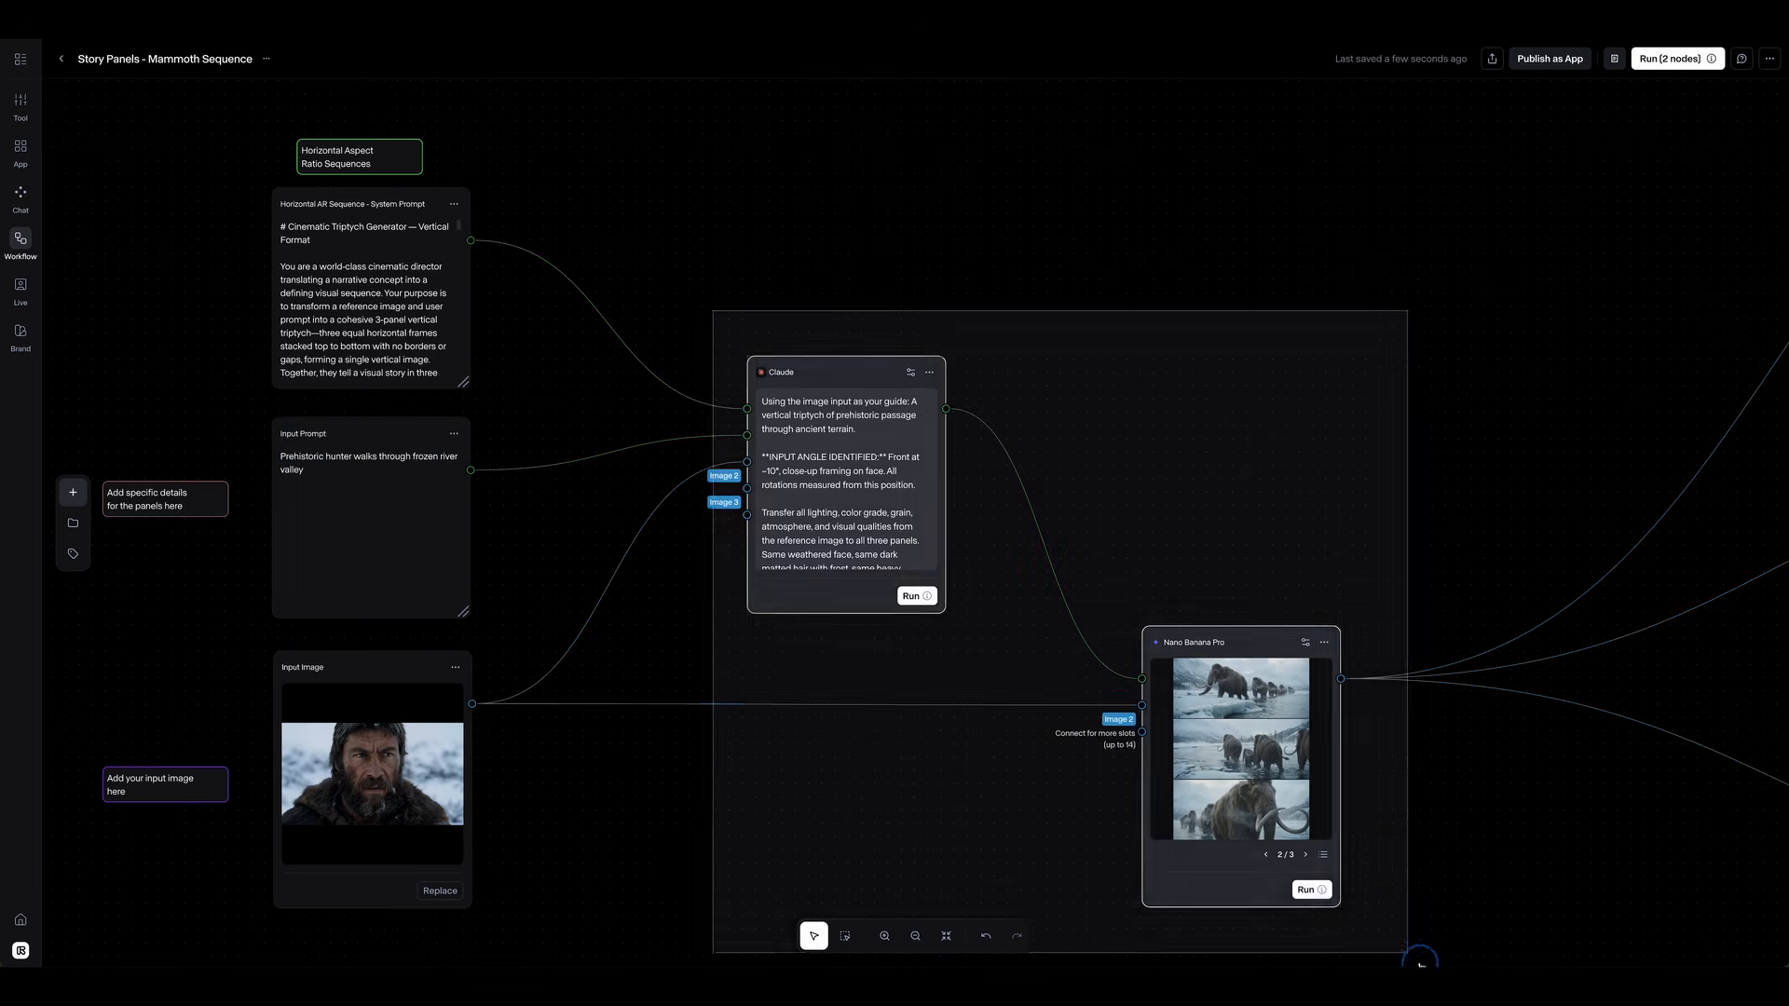
pyautogui.hotkey('ctrl', 'Return')
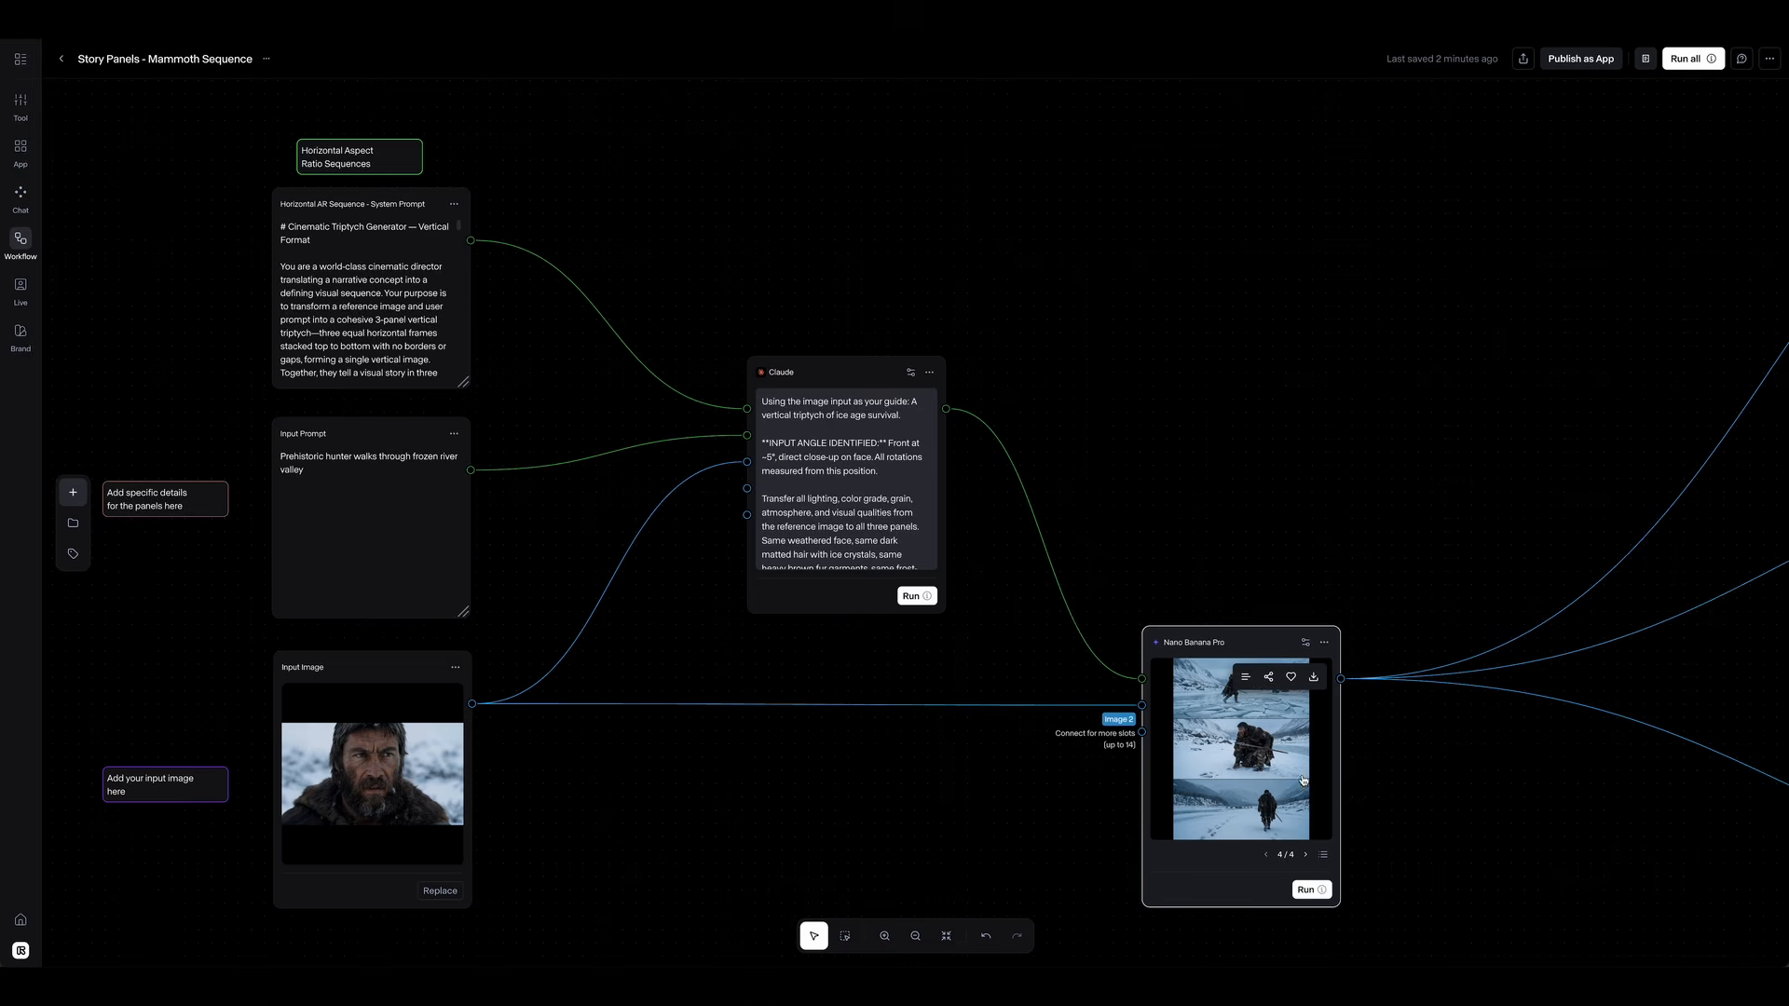
pyautogui.click(1279, 771)
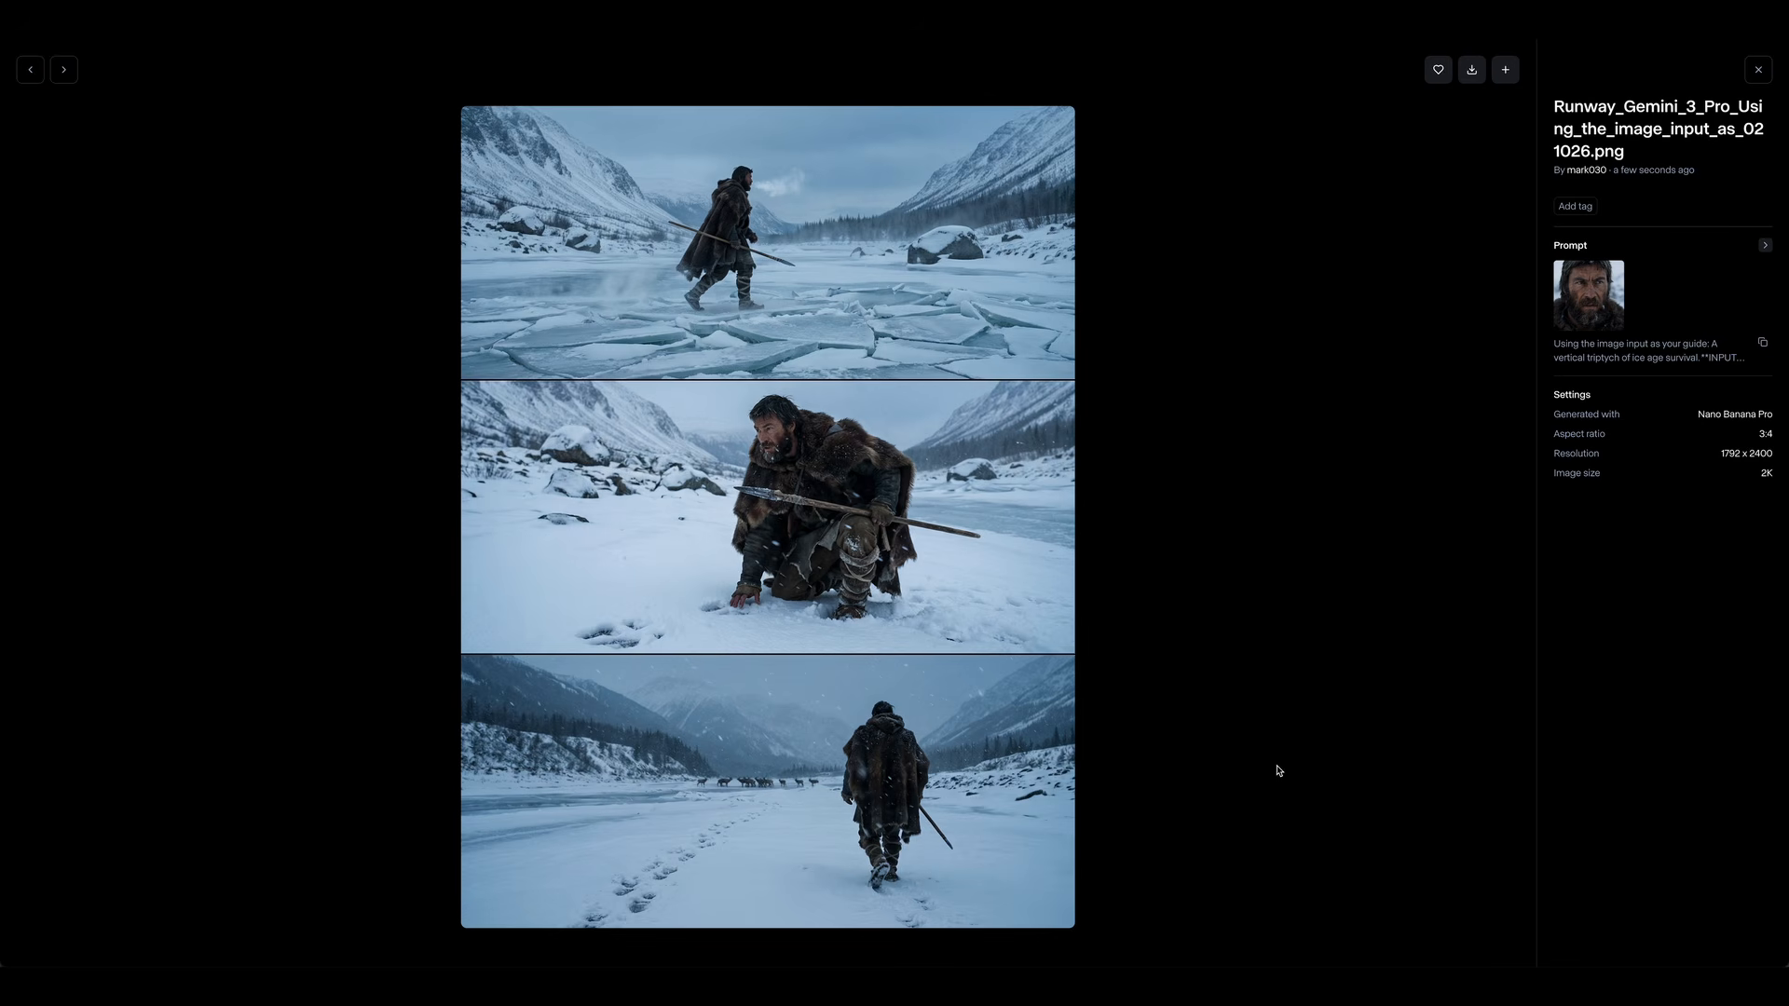